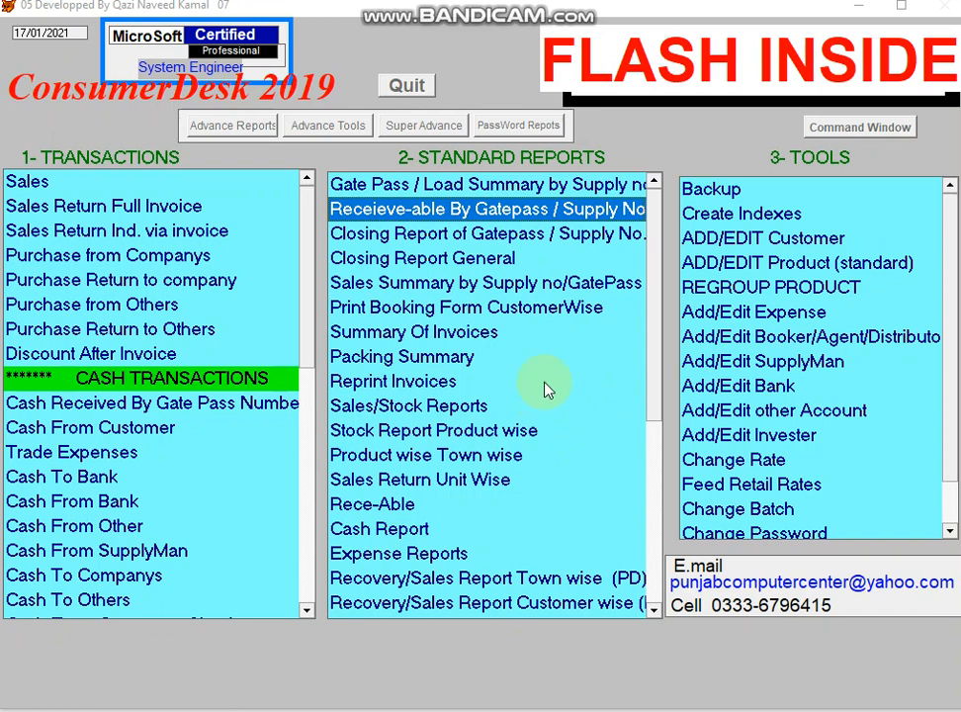
- Preview the receivable report for gate pass 80 and close it again
double_click(454, 213)
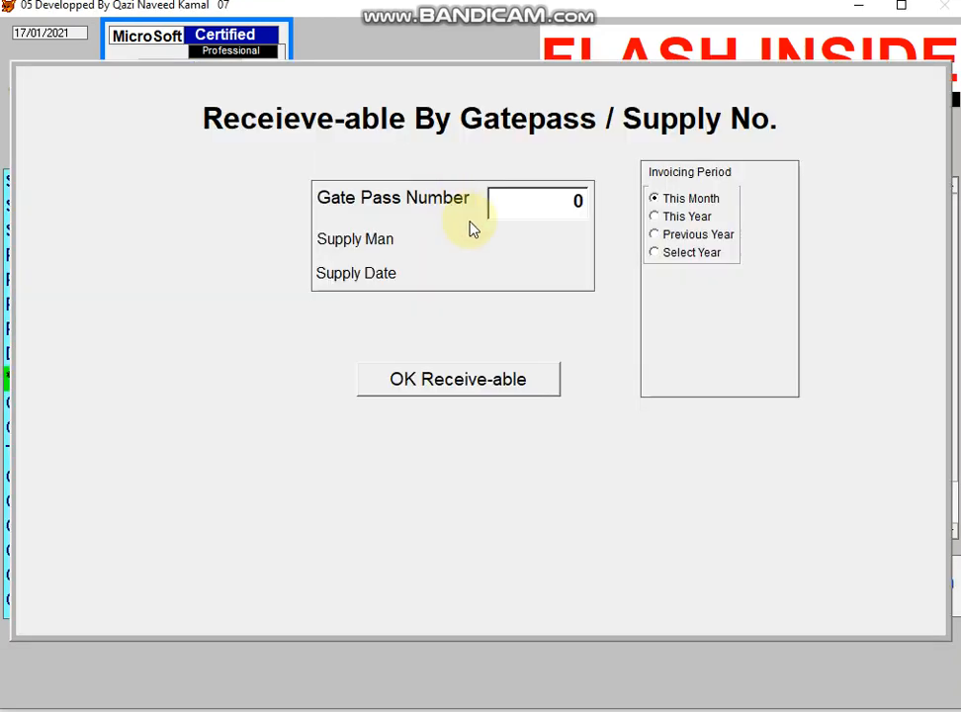
text(80)
key(Tab)
click(469, 219)
key(Return)
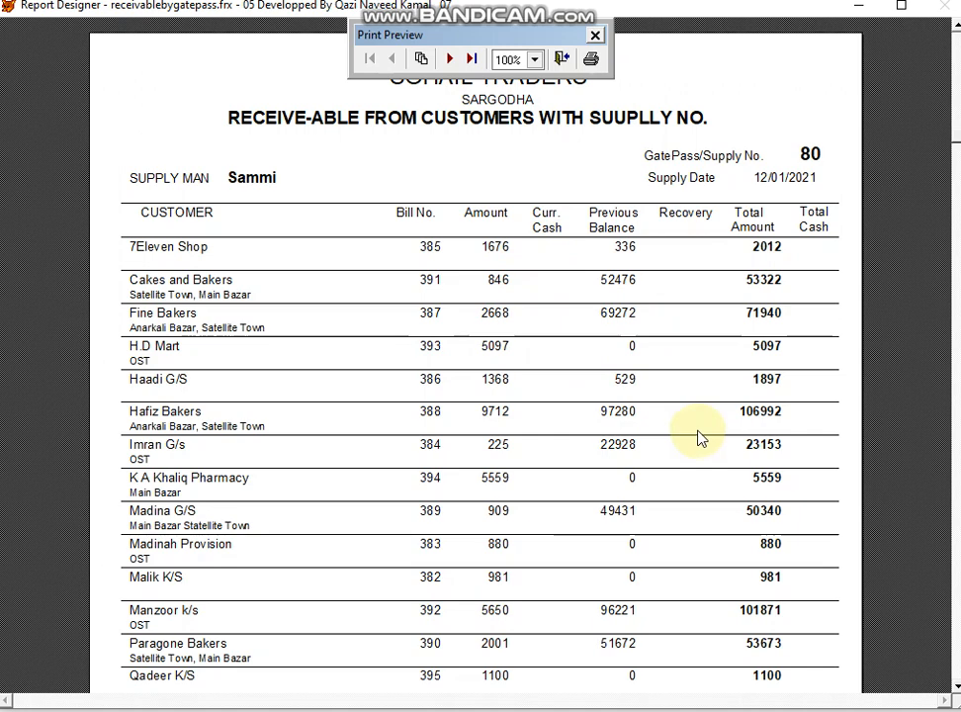
key(Escape)
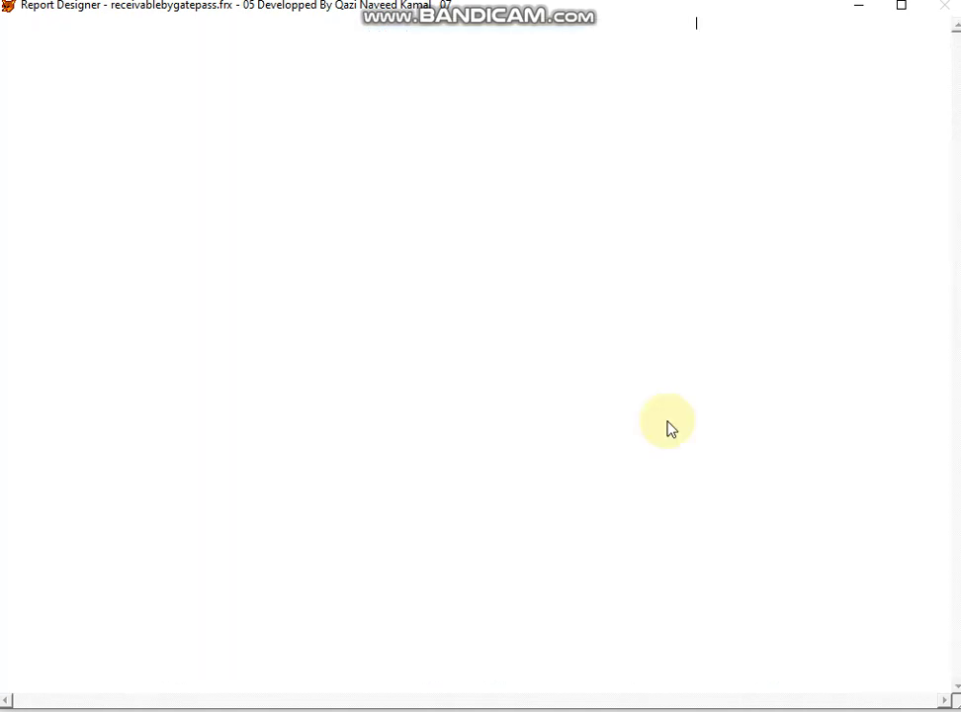
key(Escape)
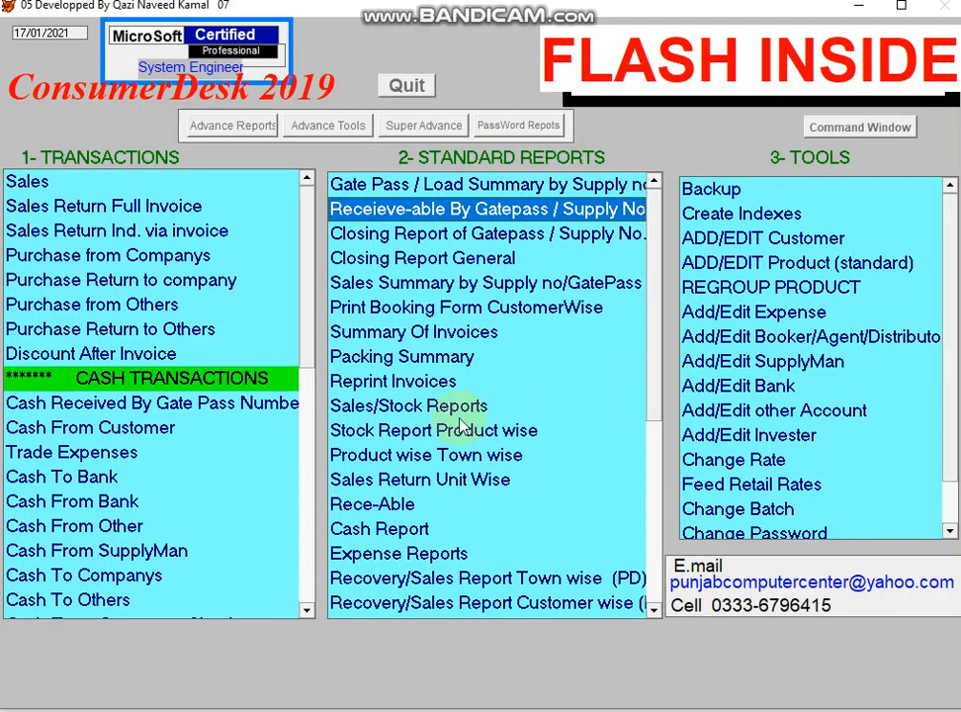
- Open the cash receipt form by gate pass number, load gate pass 80 and check its sales returns
click(105, 403)
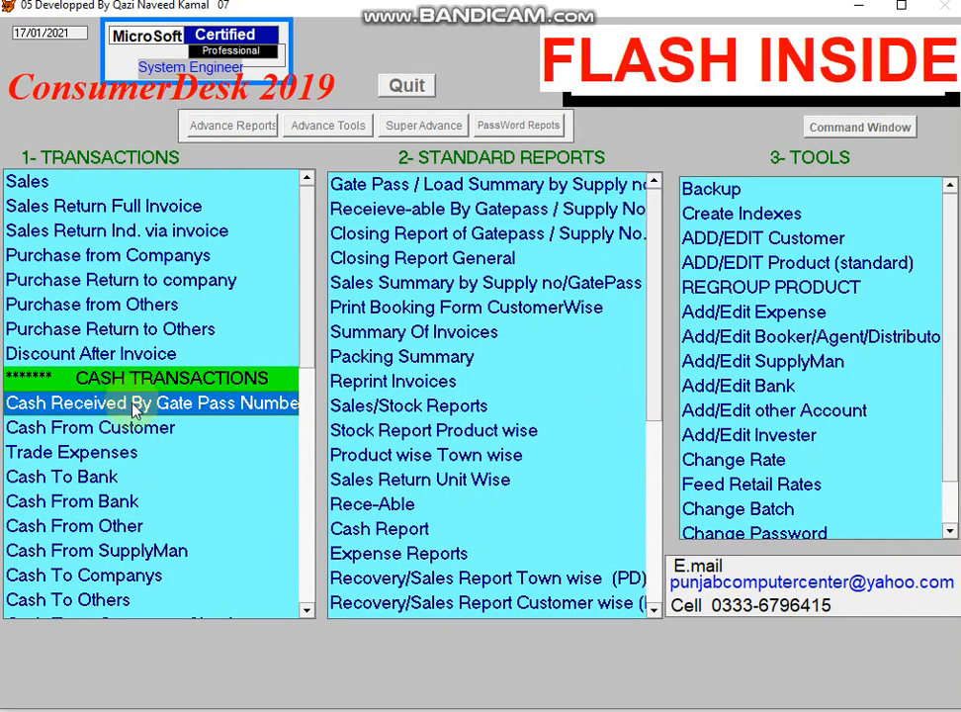
double_click(136, 404)
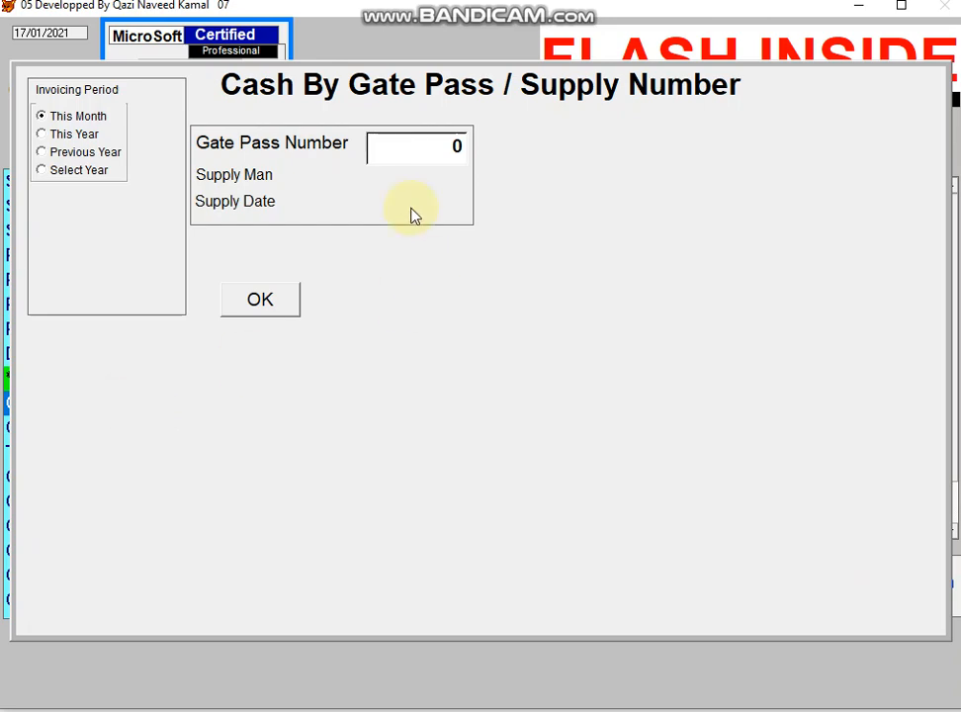
text(80)
key(Return)
key(Return)
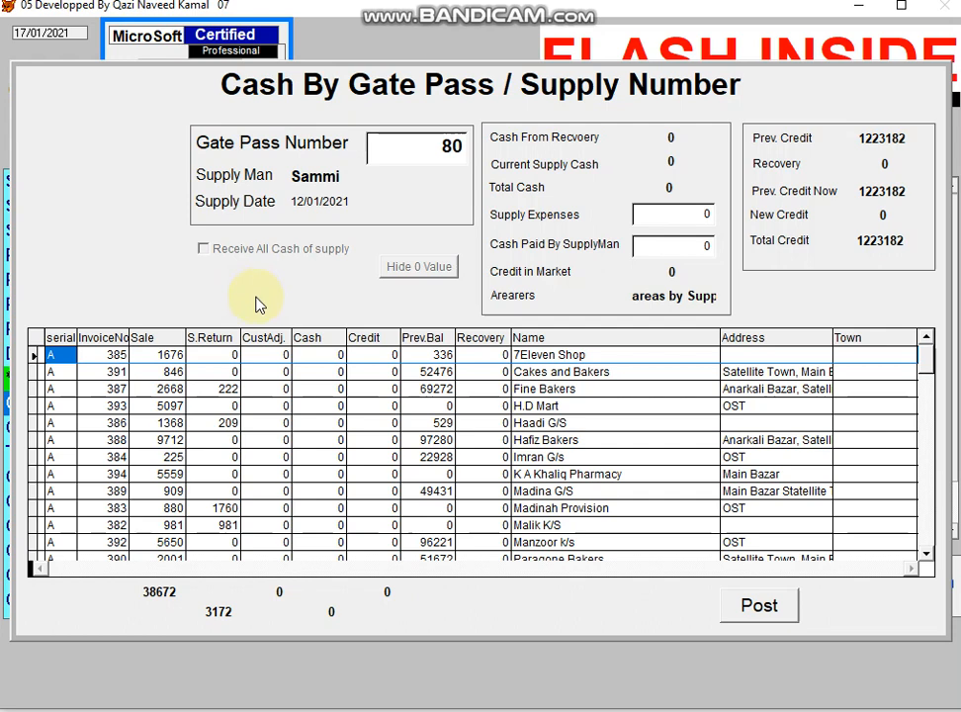
click(214, 388)
click(208, 423)
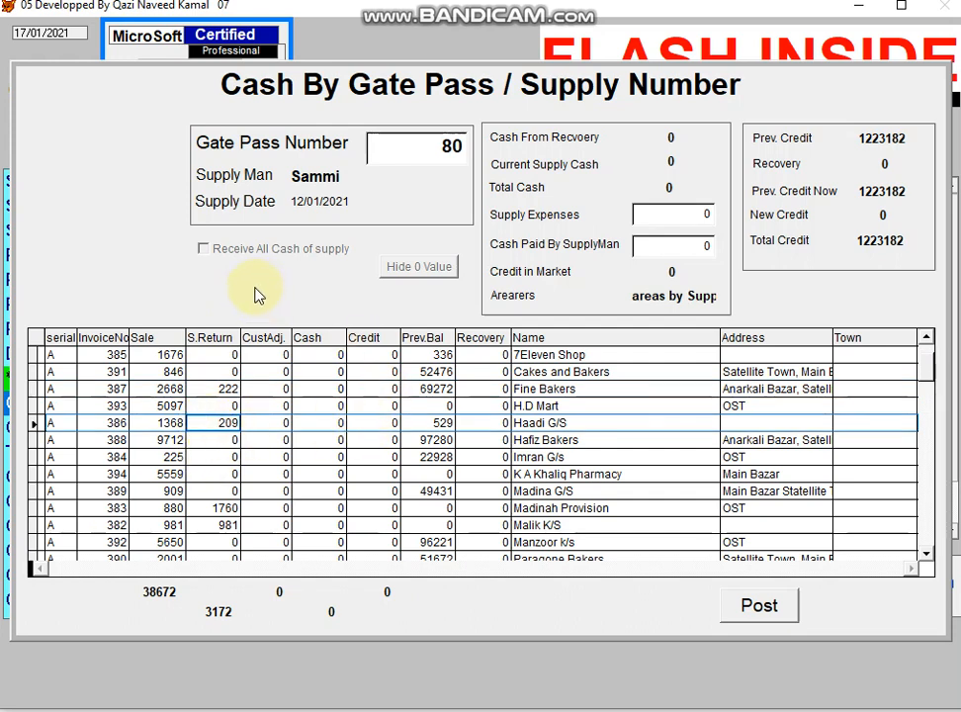
- Record cash received of 1000 from 7Eleven Shop and 2000 from Fine Bakers
click(309, 353)
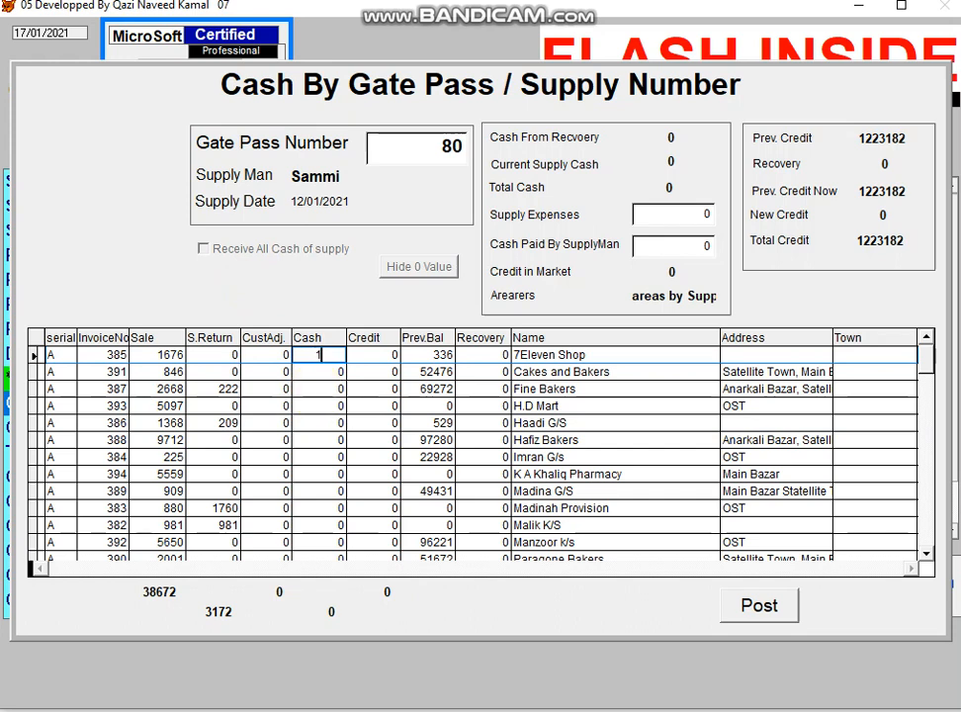
text(1000)
key(Return)
key(Return)
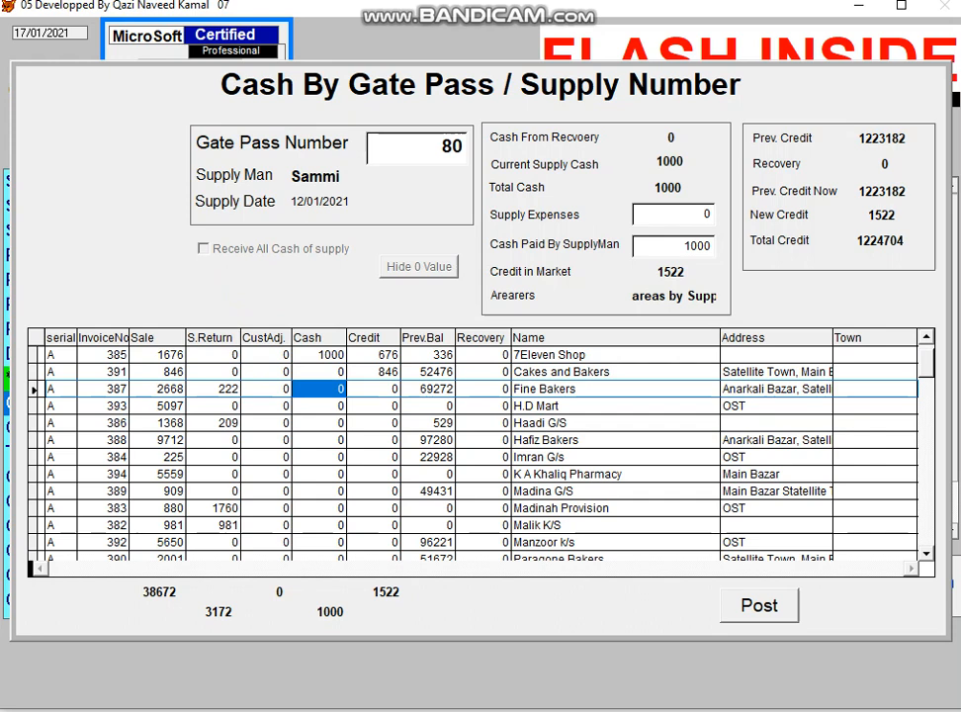
text(2000)
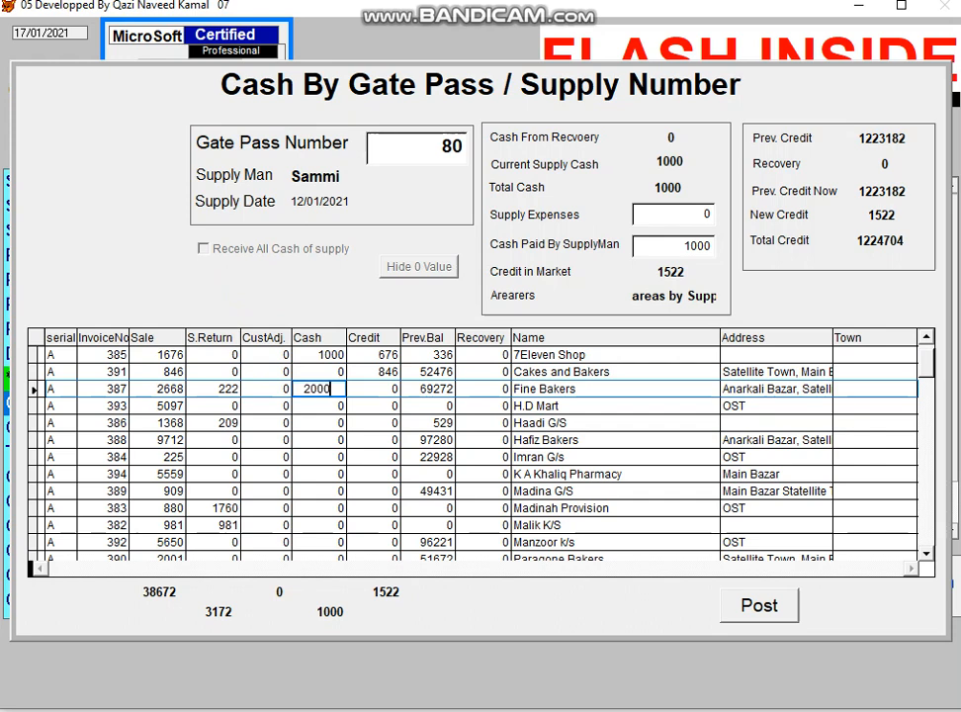
key(Return)
key(Return)
key(Return)
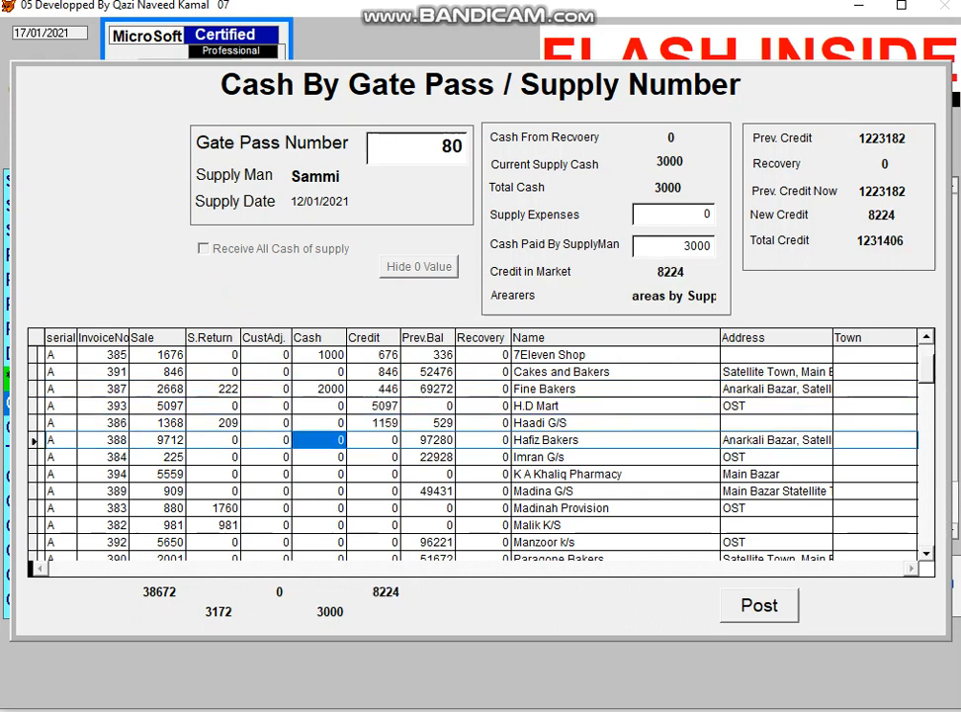
- Record 5000 cash received from Hafiz Bakers and keep zero cash on the invoices below it
text(5000)
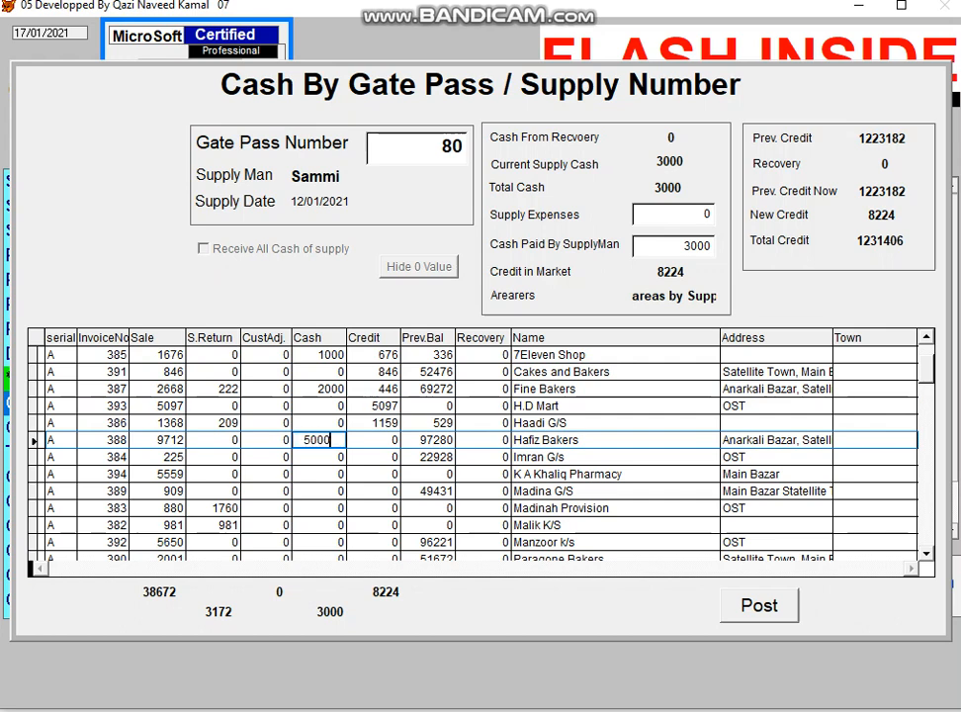
key(Return)
key(Return)
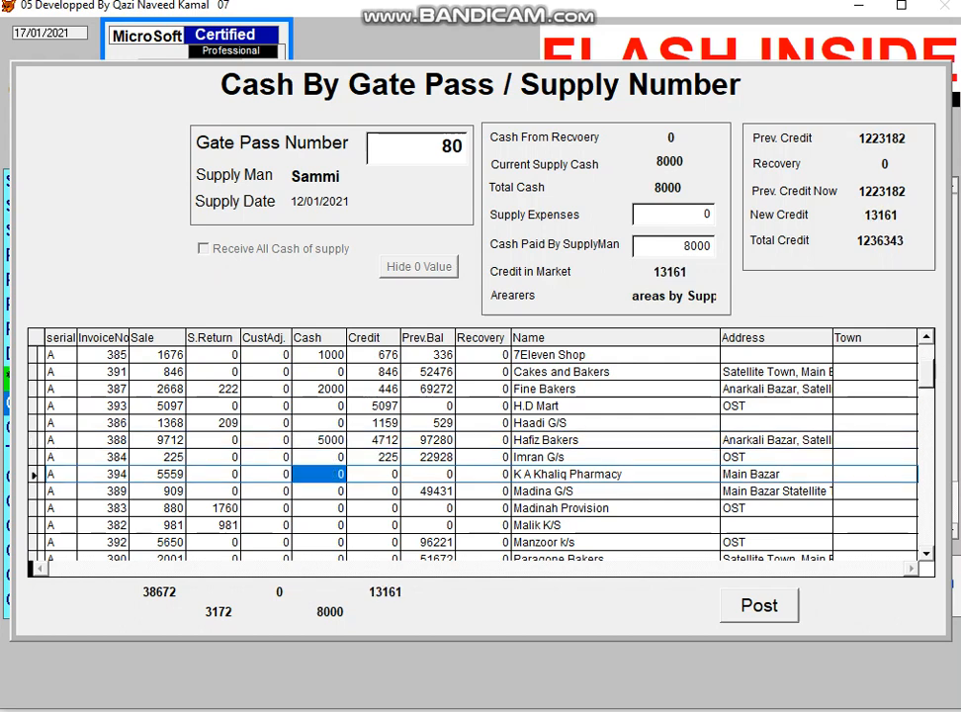
key(Return)
key(Return)
key(Return)
key(Return)
key(Return)
key(Return)
key(Down)
key(Down)
key(Down)
key(Down)
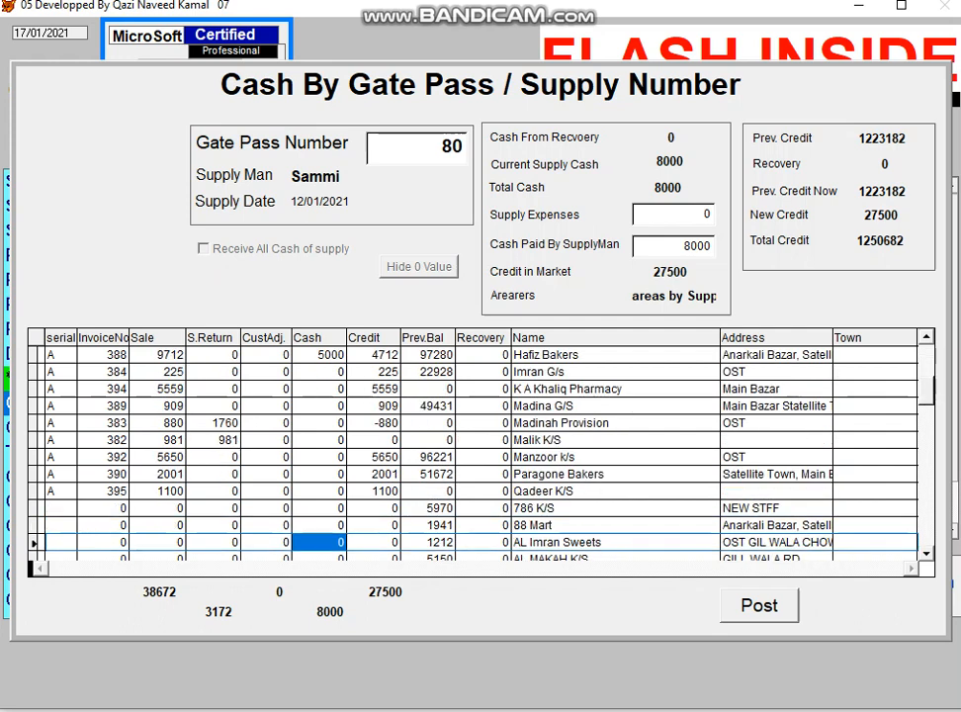
- Record 1100 cash received from Qadeer K/S
key(Up)
key(Up)
key(Up)
key(Up)
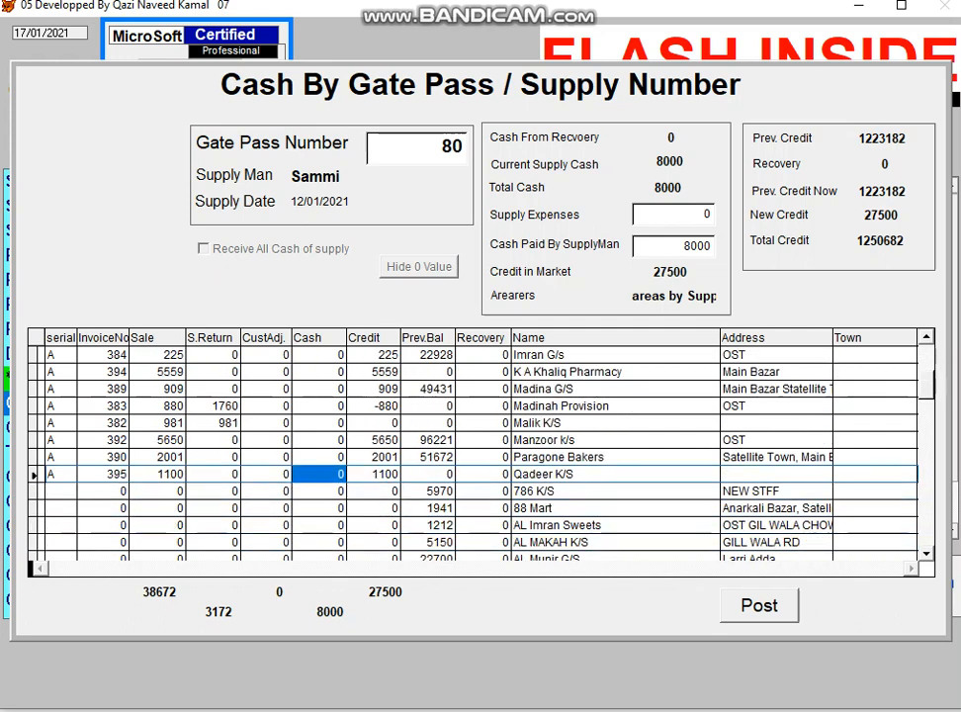
text(1100)
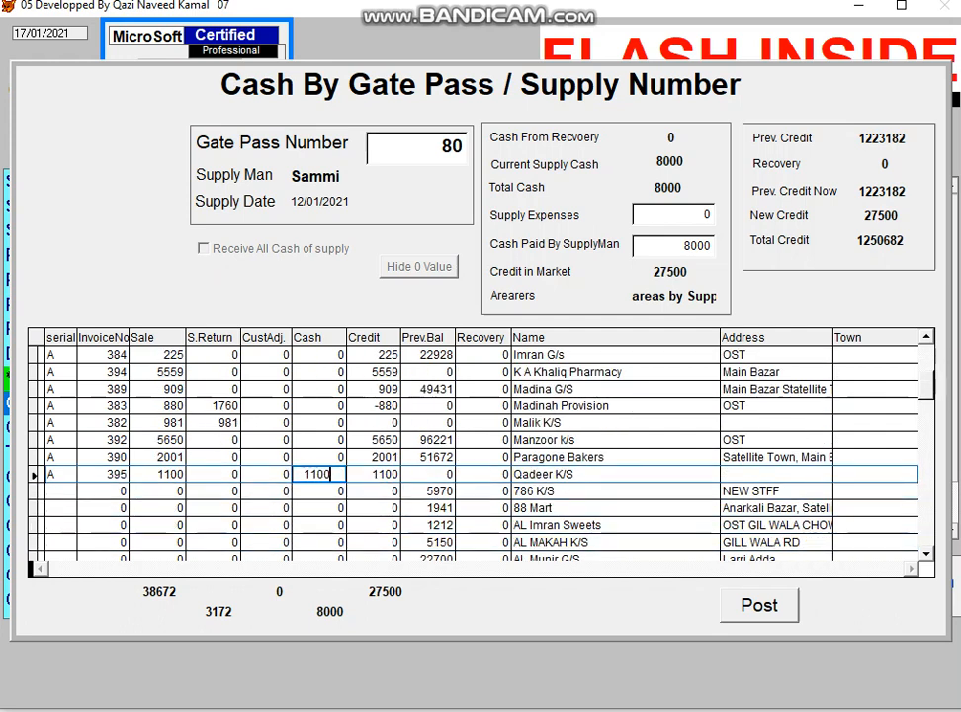
key(Up)
- Enter a recovery of 20000 against the previous balance of Fine Bakers
key(Right)
key(Right)
key(Right)
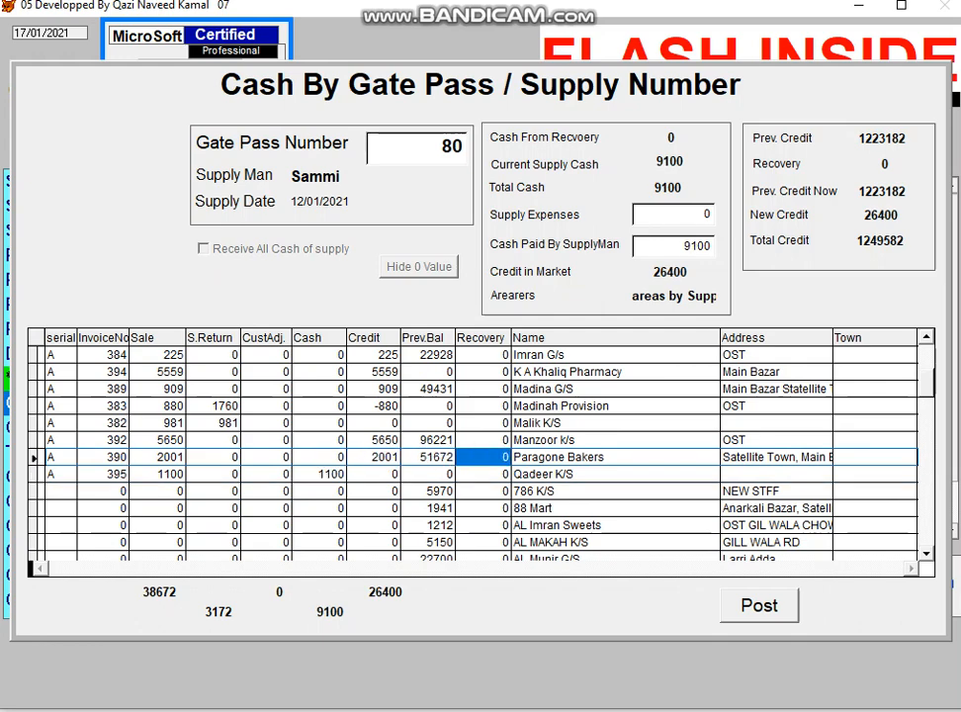
key(Up)
key(Up)
key(Up)
key(Up)
key(Up)
key(Up)
key(Up)
key(Up)
key(Up)
key(Up)
key(Up)
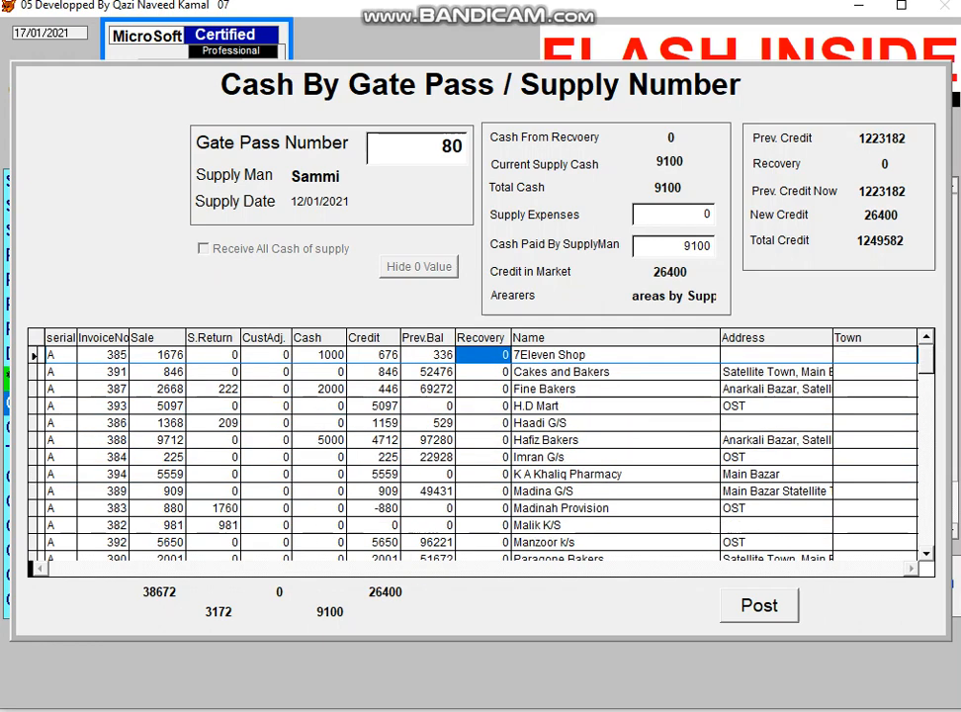
key(Down)
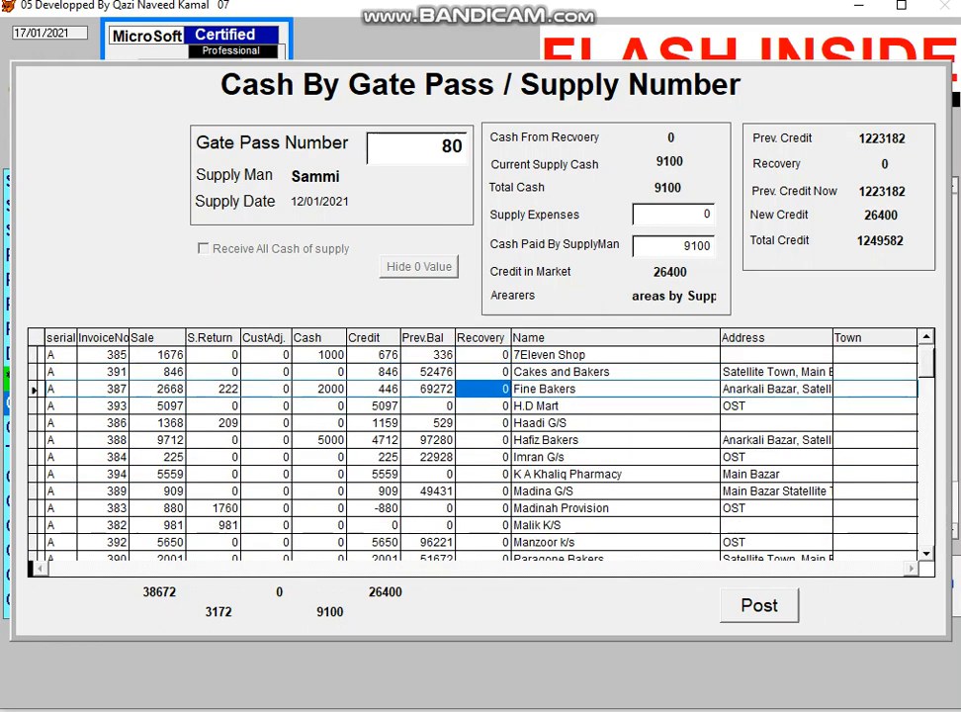
text(2000)
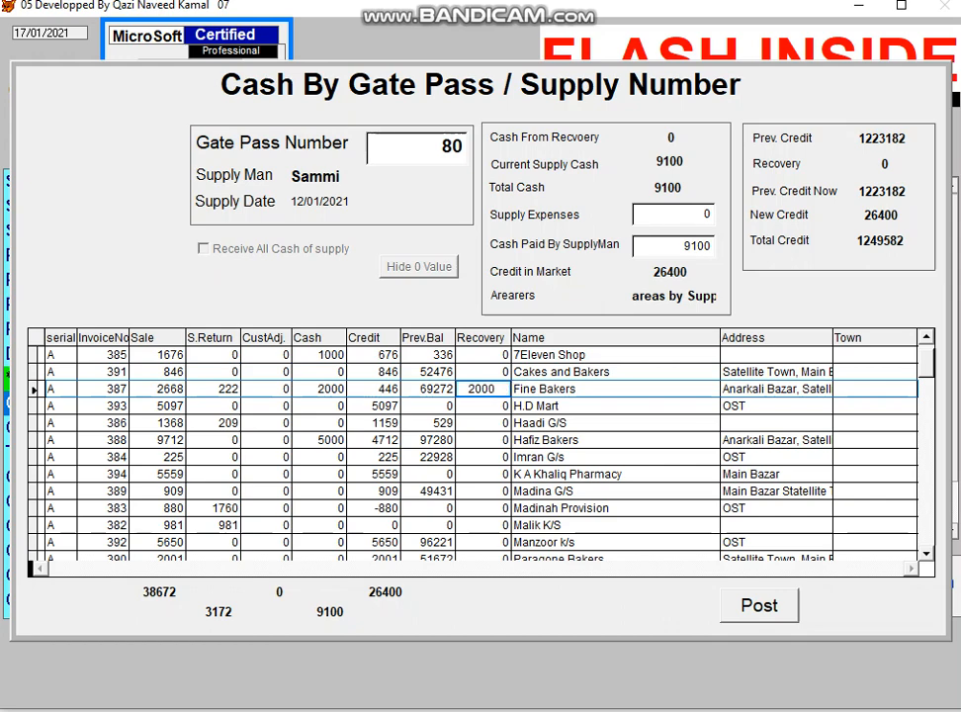
key(Down)
- Enter a recovery of 10000 for AL Munir G/S, among the customers without an invoice
key(Down)
key(Down)
key(Down)
key(Down)
key(Down)
key(Down)
key(Down)
key(Down)
key(Down)
key(Down)
key(Down)
key(Down)
key(Down)
key(Down)
key(Down)
key(Down)
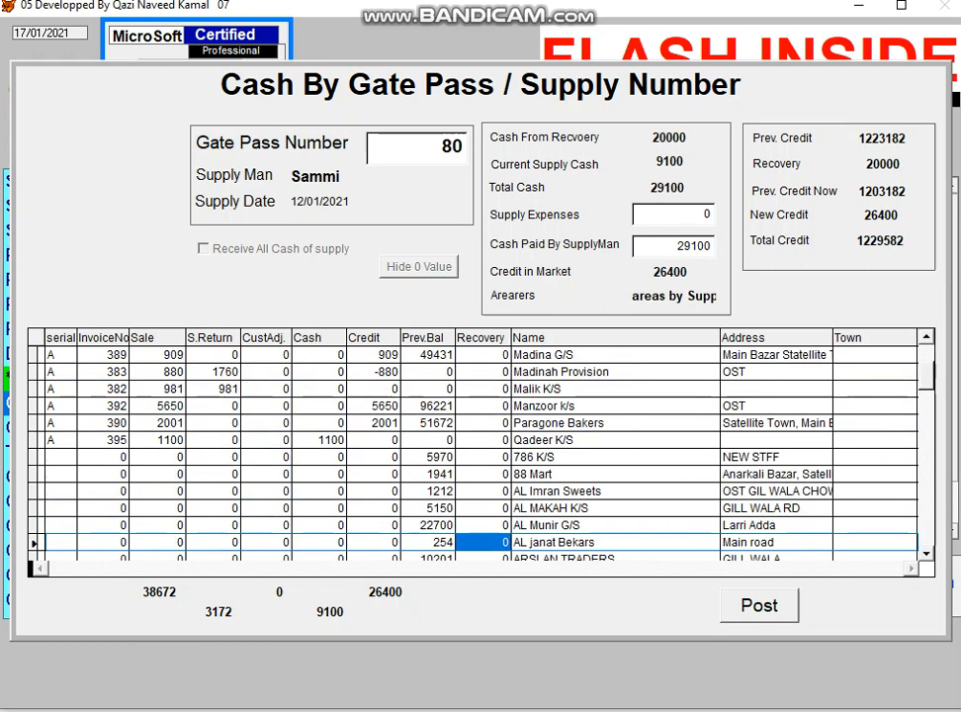
key(Down)
key(Down)
key(Down)
key(Up)
key(Up)
key(Up)
key(Up)
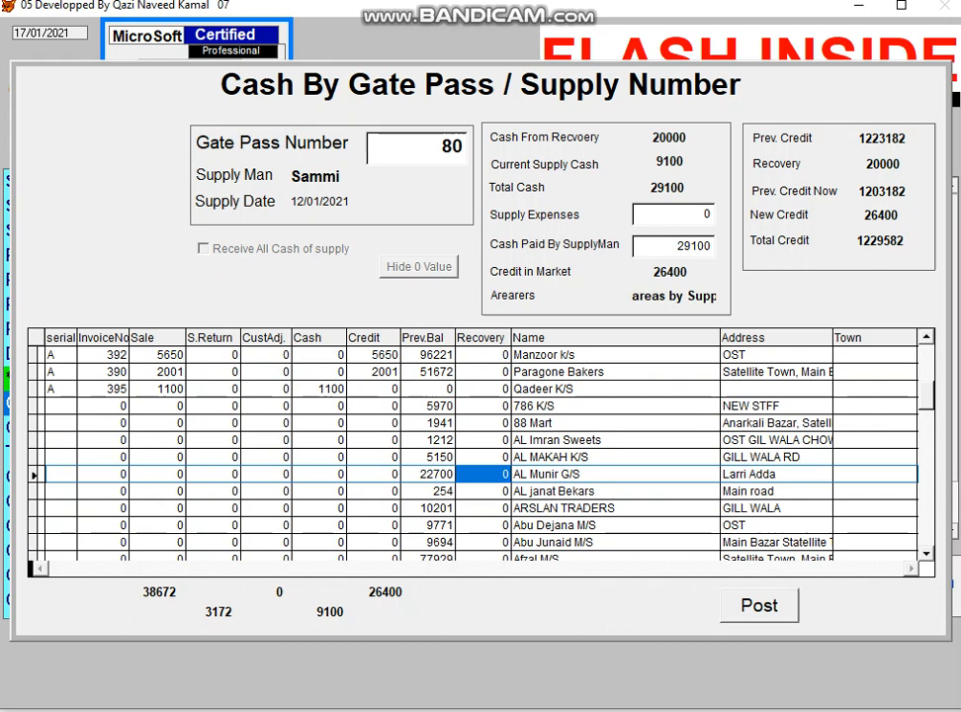
text(10000)
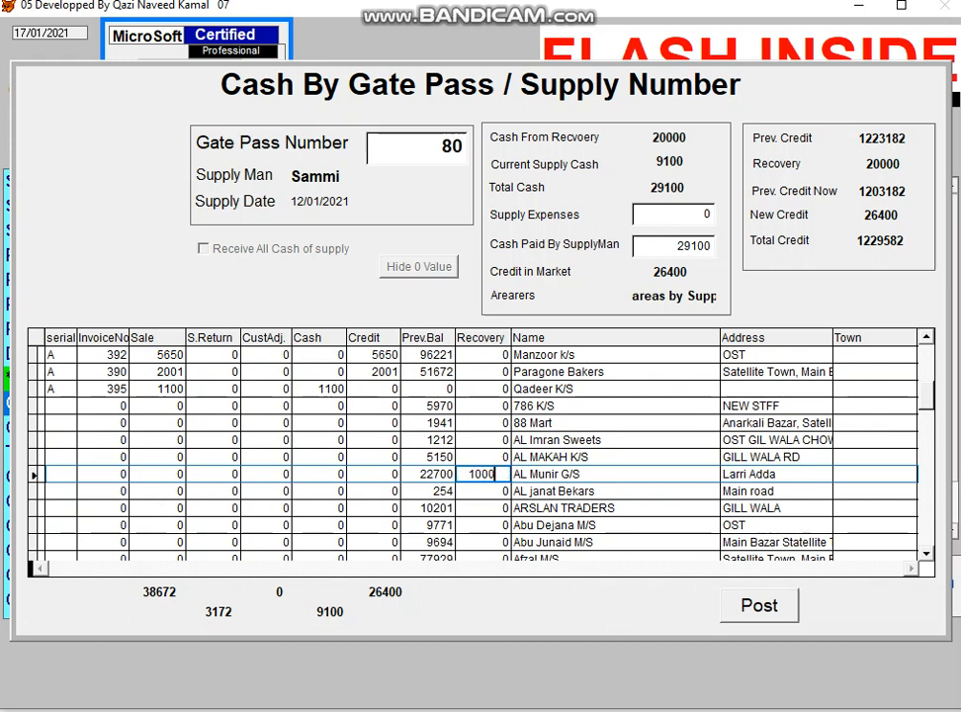
key(Down)
key(Down)
key(Down)
key(Down)
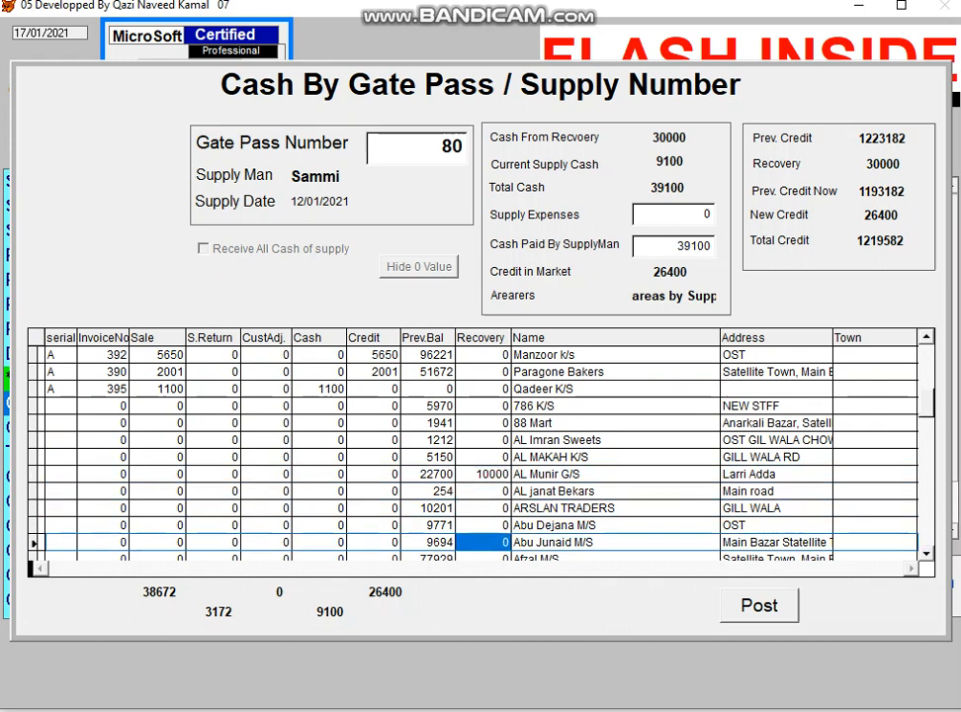
text(5000)
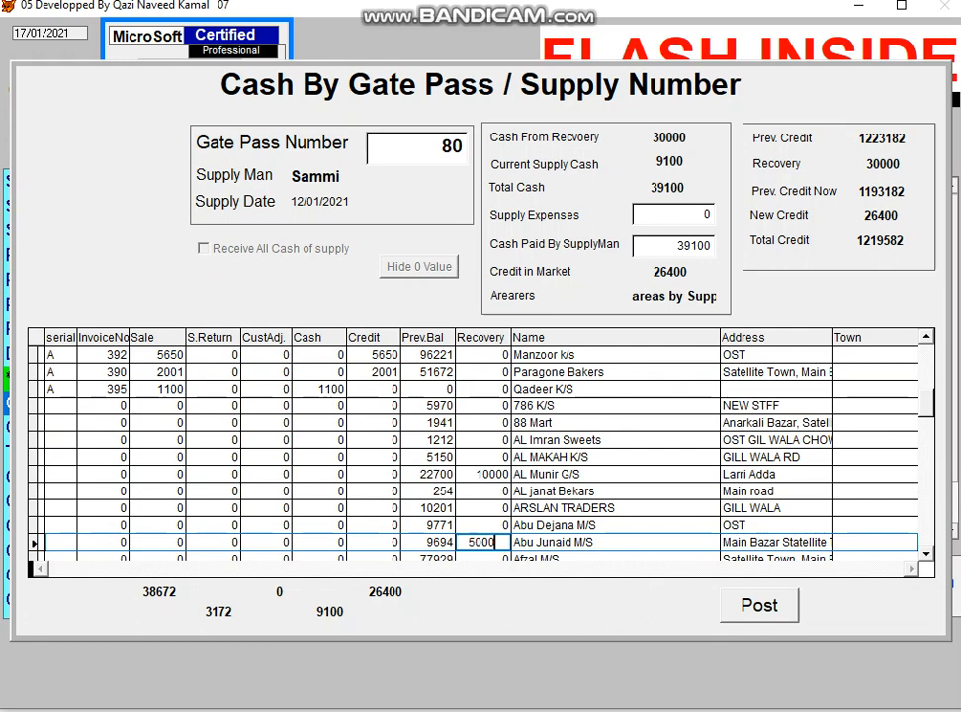
key(Down)
key(Down)
key(Down)
key(Up)
key(Up)
key(Up)
key(Up)
key(Up)
key(Up)
key(Up)
key(Up)
key(Up)
key(Up)
key(Up)
key(Up)
key(Up)
key(Up)
key(Up)
key(Up)
key(Up)
key(Up)
key(Up)
key(Up)
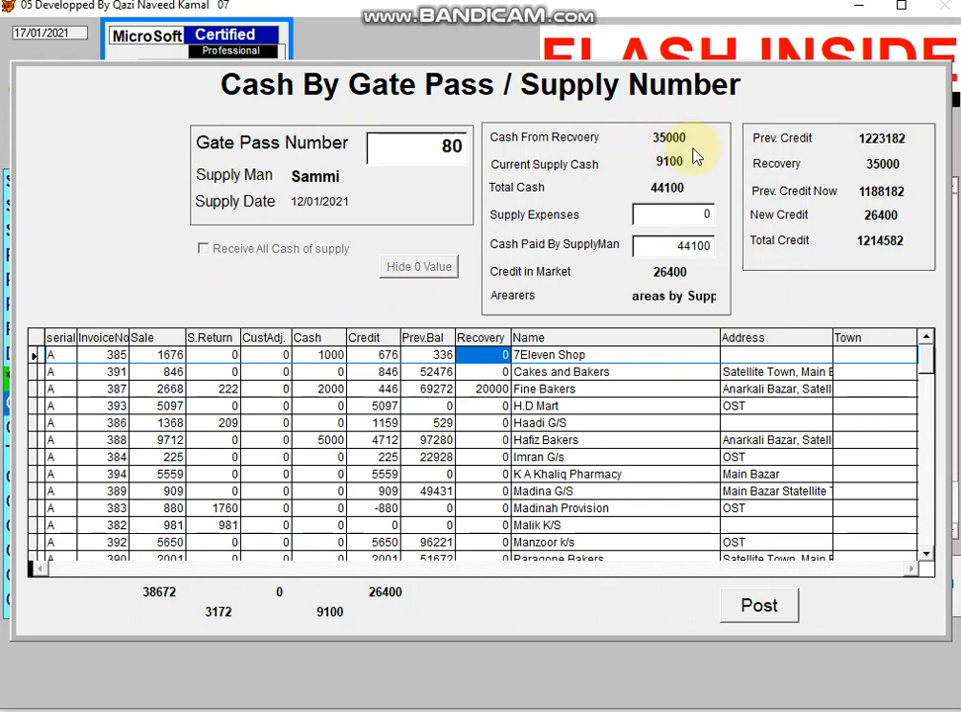
- Set the supply expenses of gate pass 80 to 500
click(645, 213)
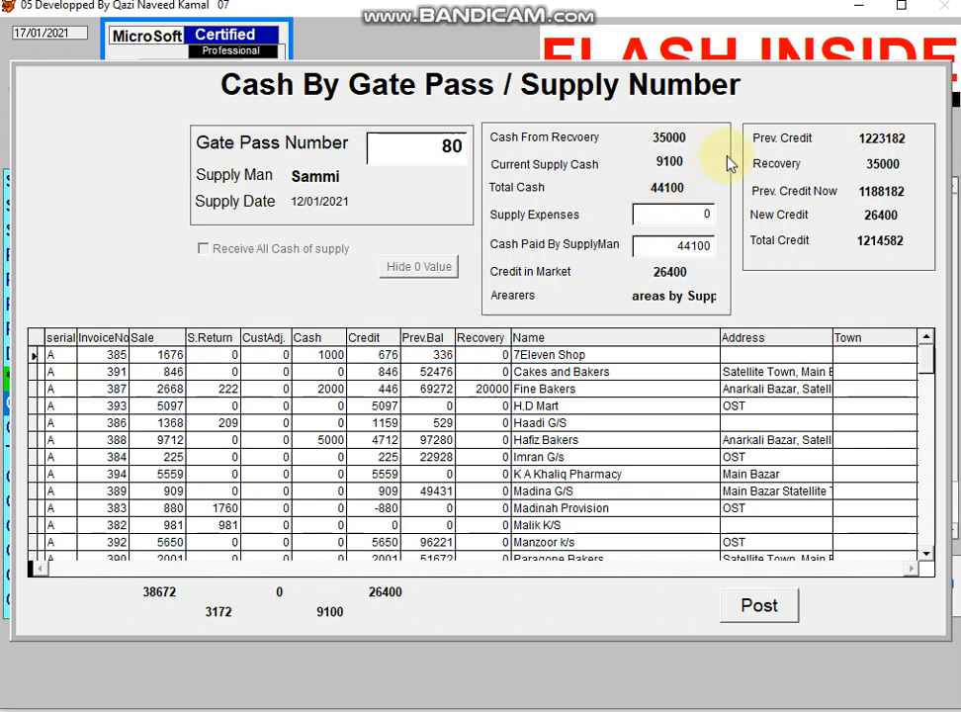
text(500)
key(Return)
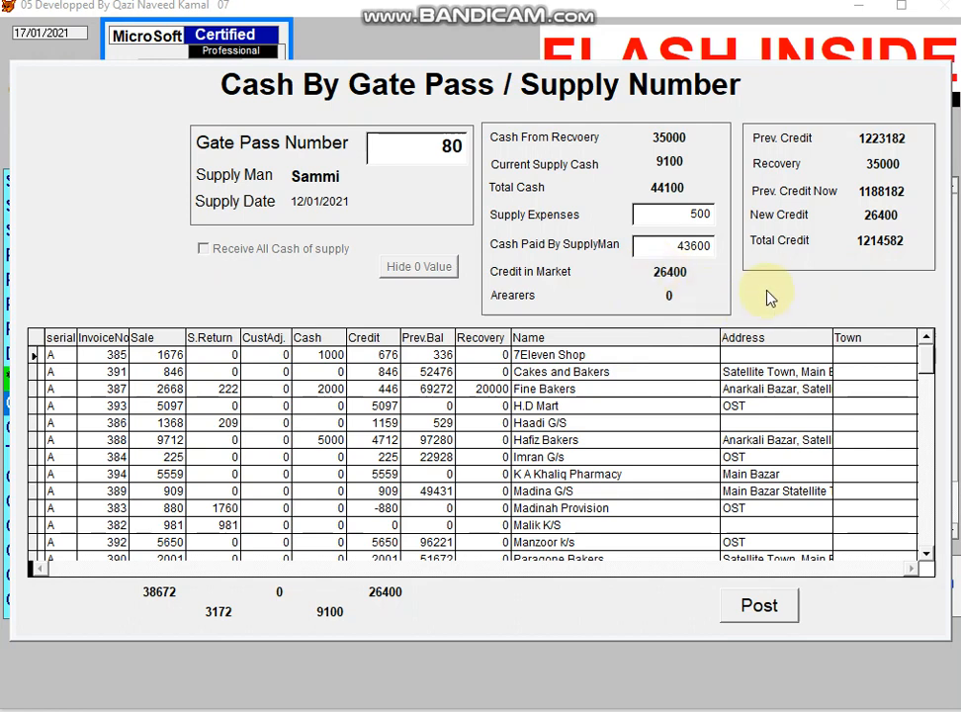
- Post the cash entries of gate pass 80 and examine the totals in the resulting closing report
click(760, 607)
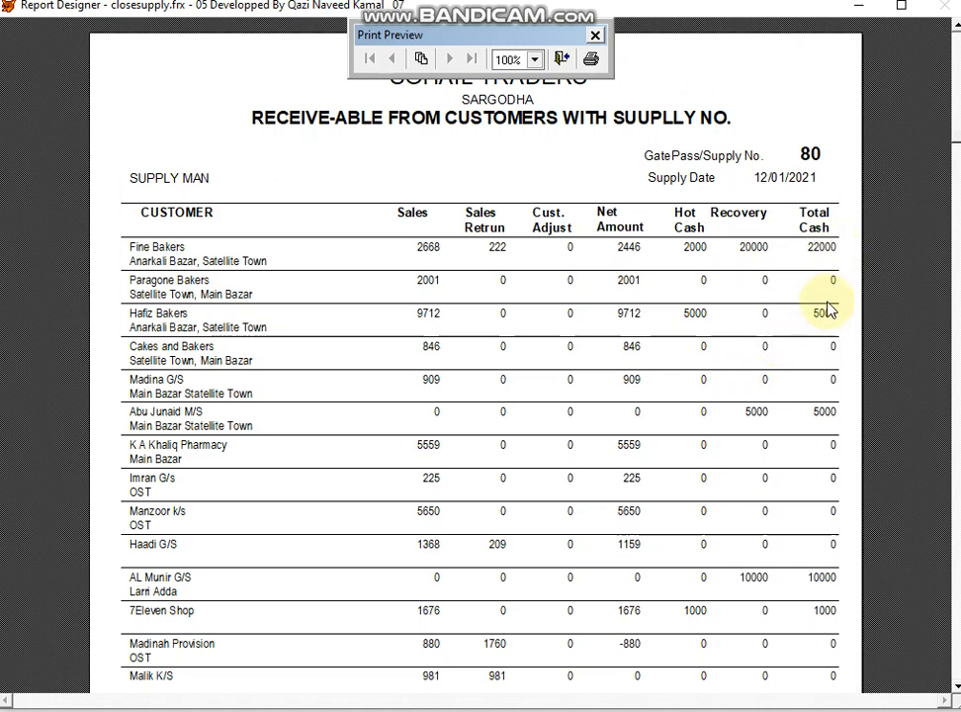
click(717, 498)
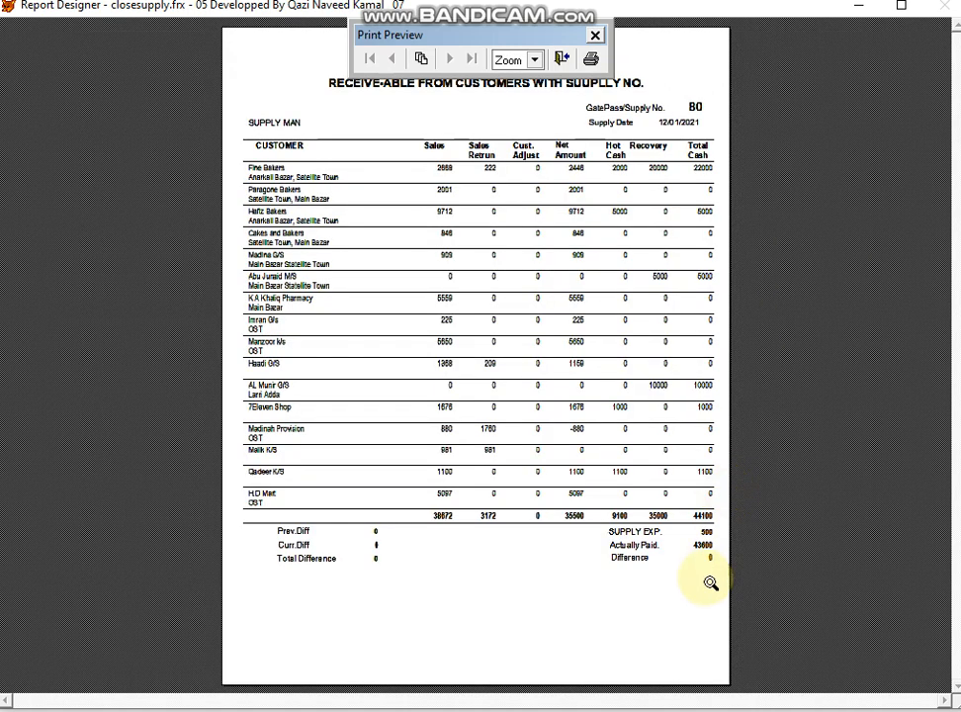
click(706, 575)
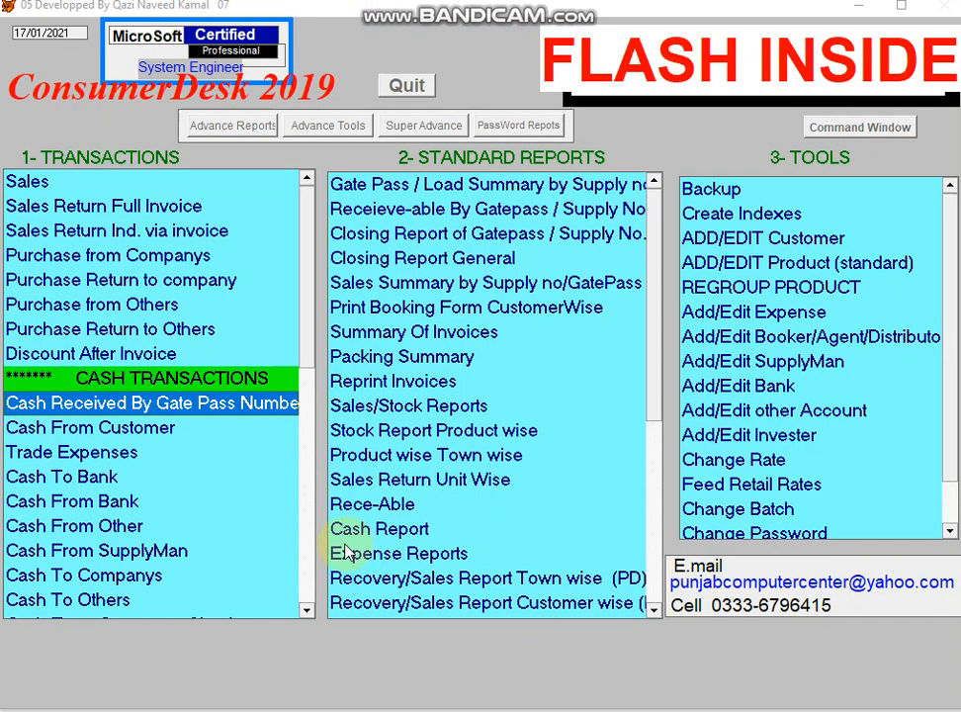
- Load gate pass 70 in the cash receipt form and mark all cash of the supply as received
double_click(200, 406)
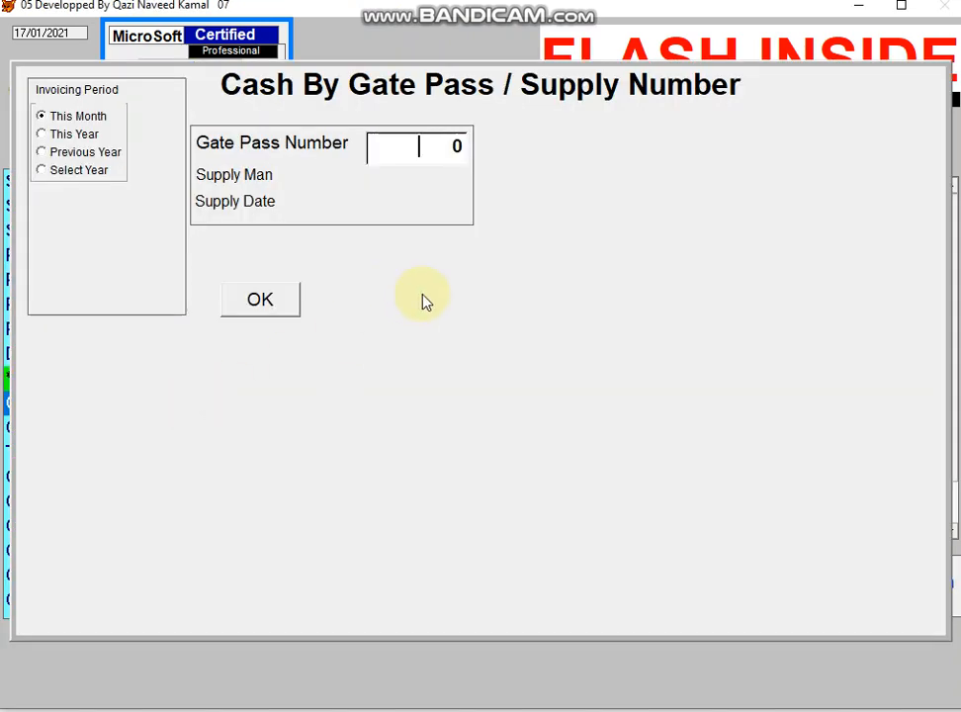
text(70)
key(Tab)
key(Return)
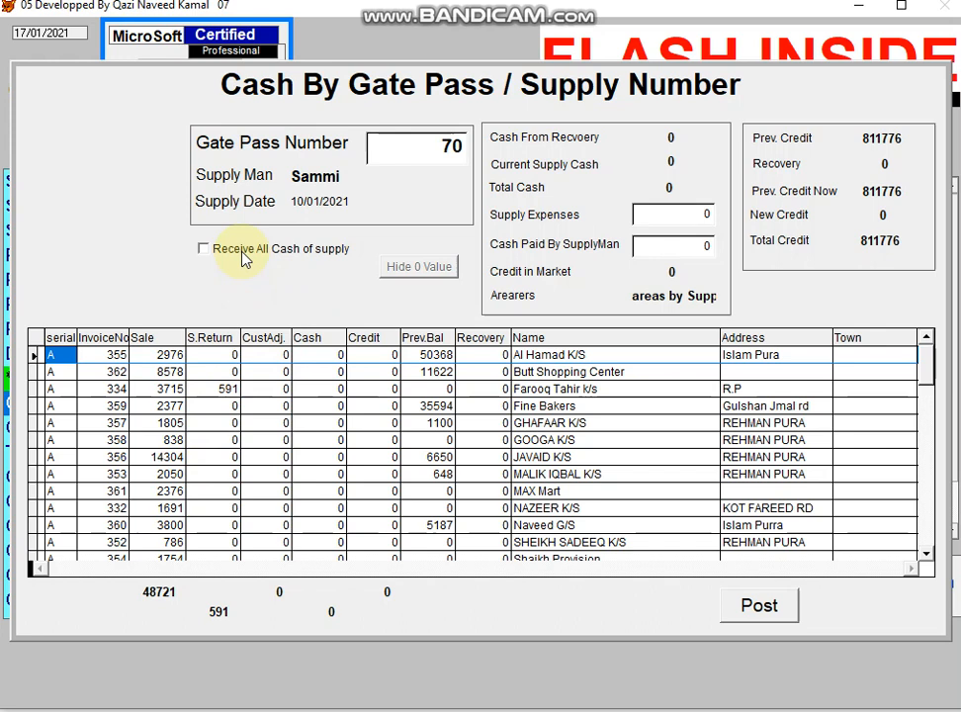
click(242, 250)
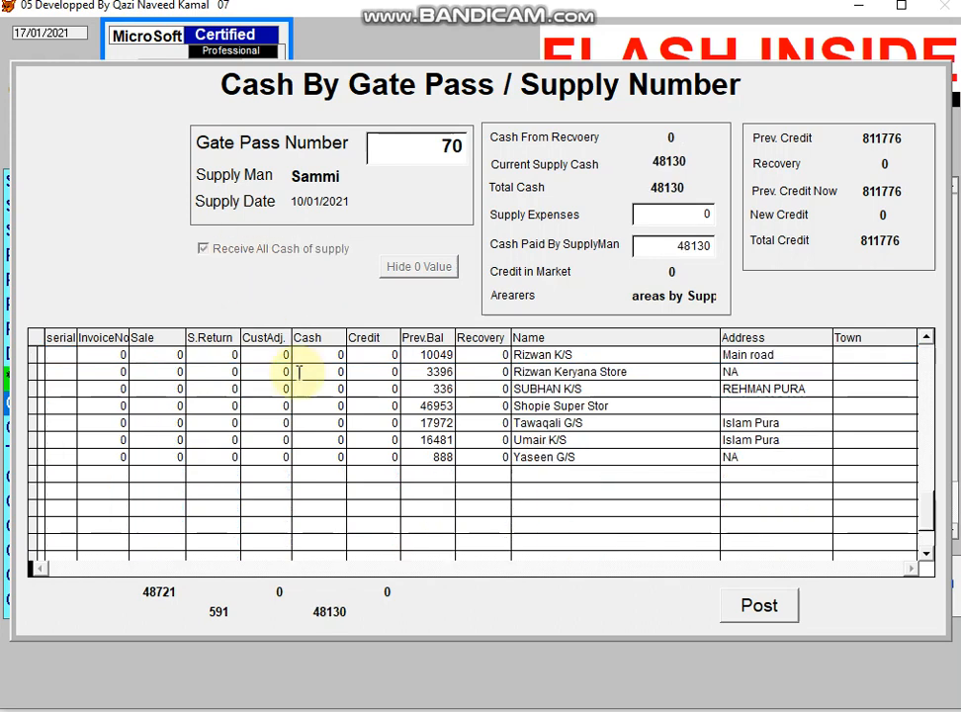
- Set the cash received from JAVAID K/S on gate pass 70 to 10000
click(326, 428)
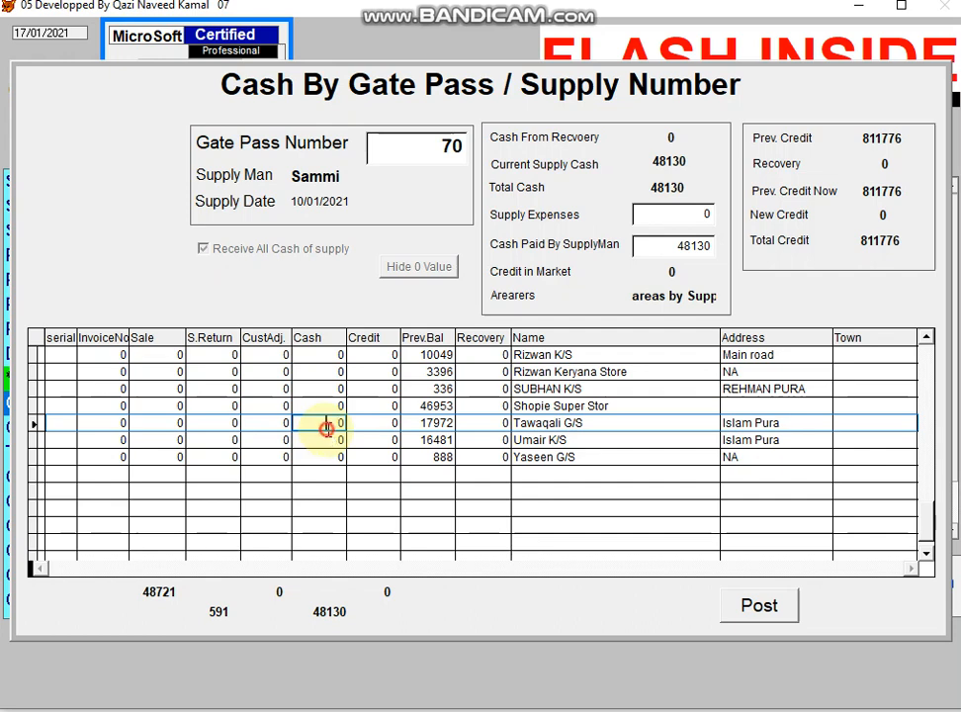
drag(930, 526, 932, 354)
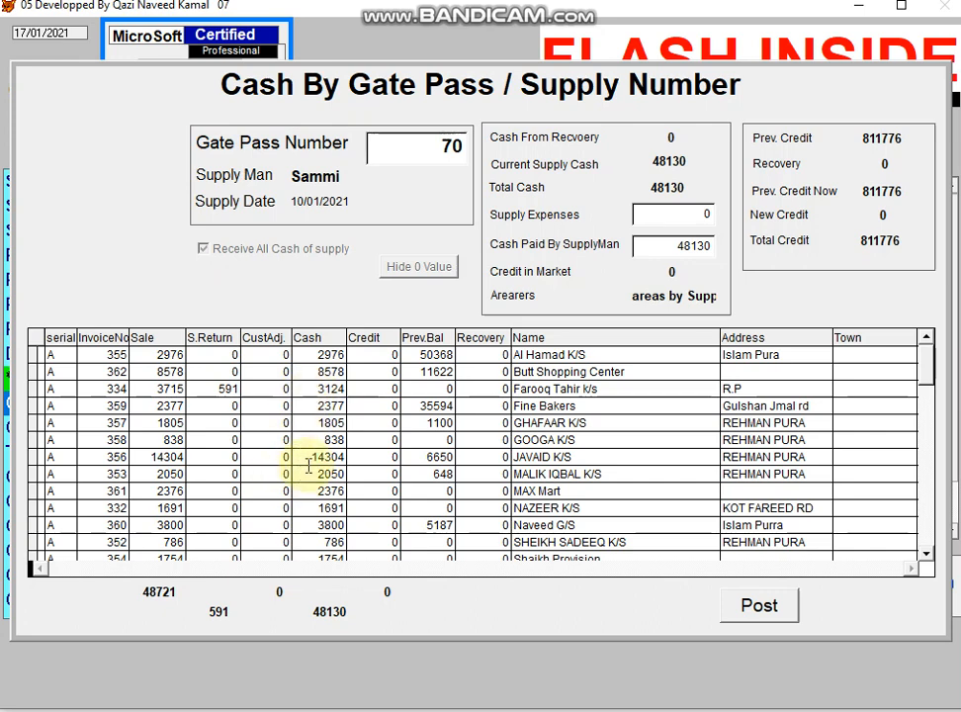
scroll(300, 467, down, 1)
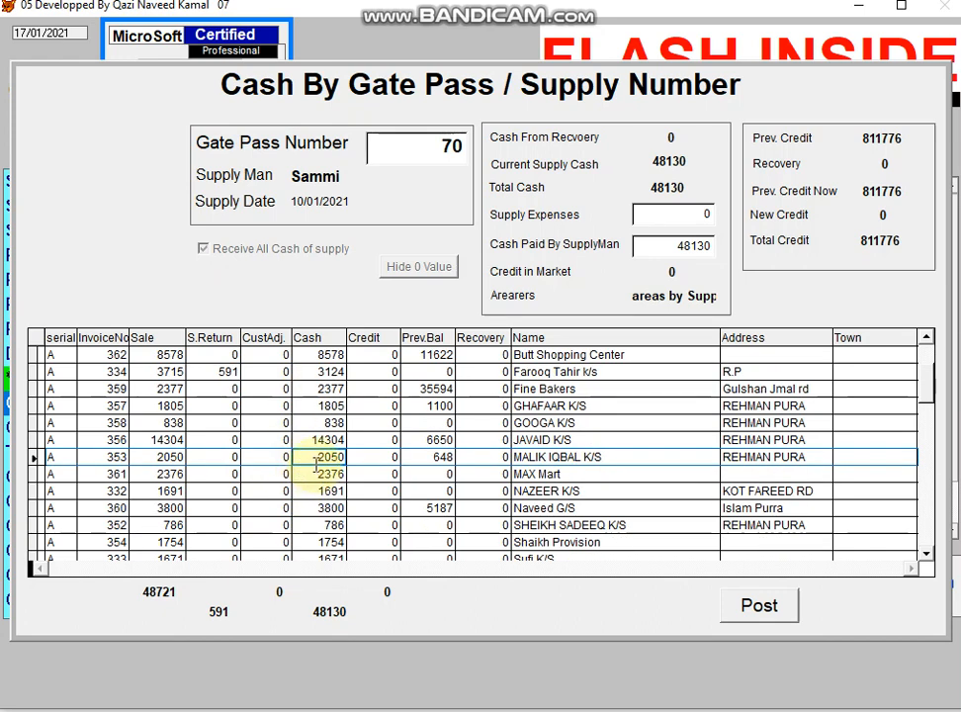
click(309, 440)
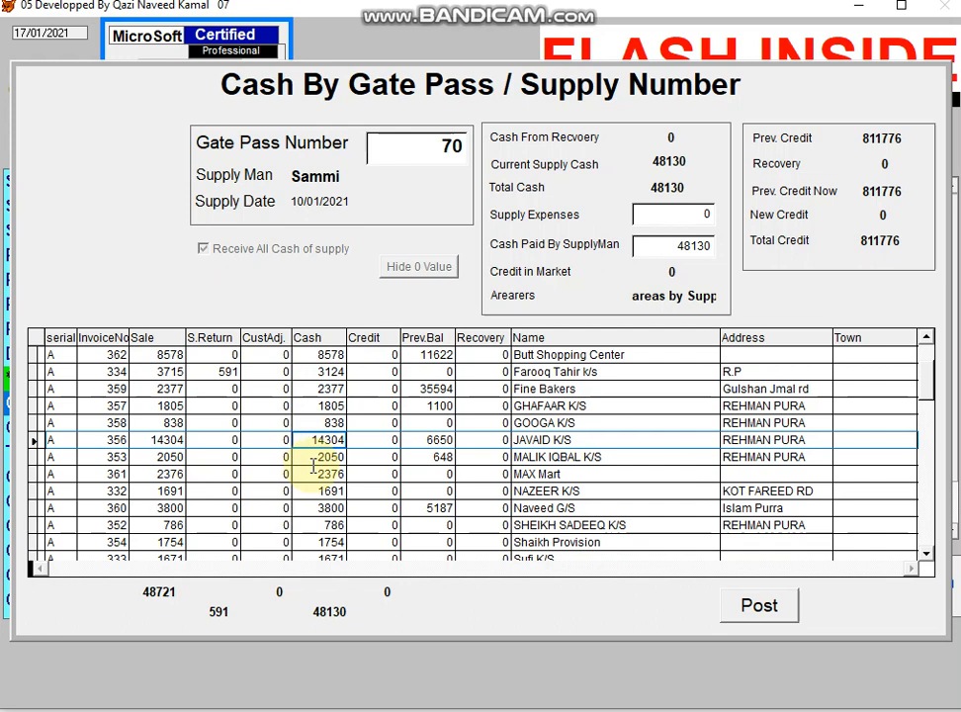
key(Up)
key(Down)
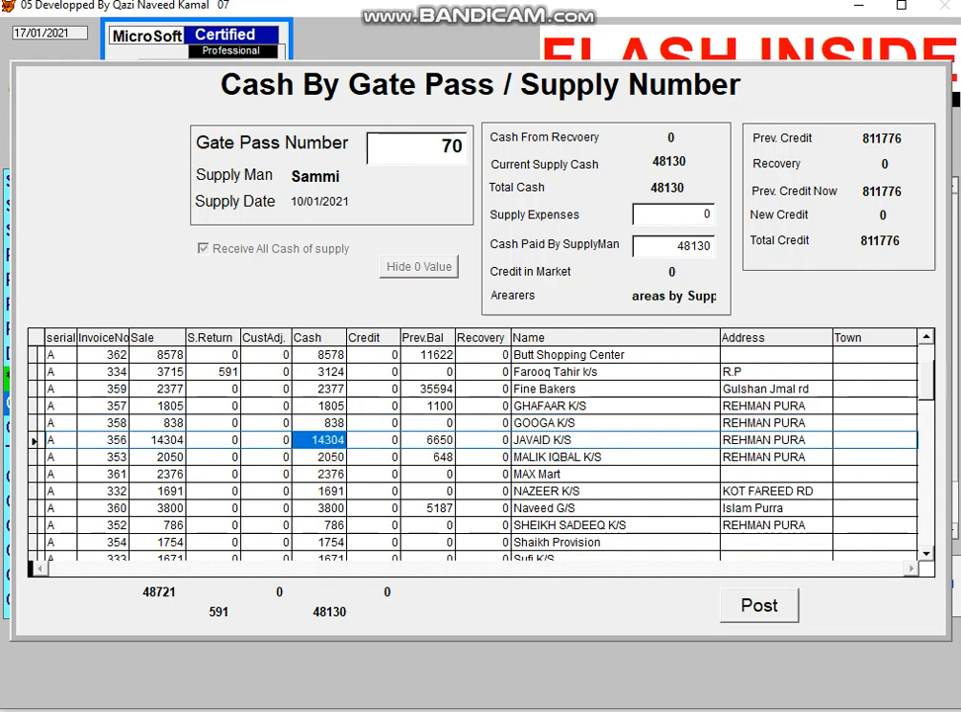
text(1000)
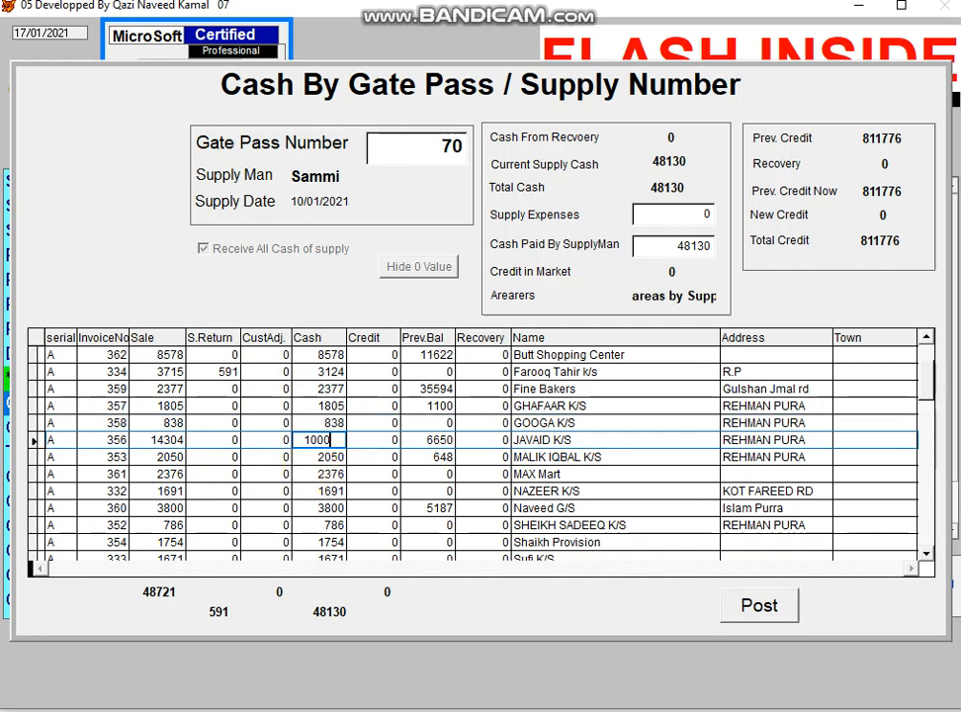
text(0)
key(Return)
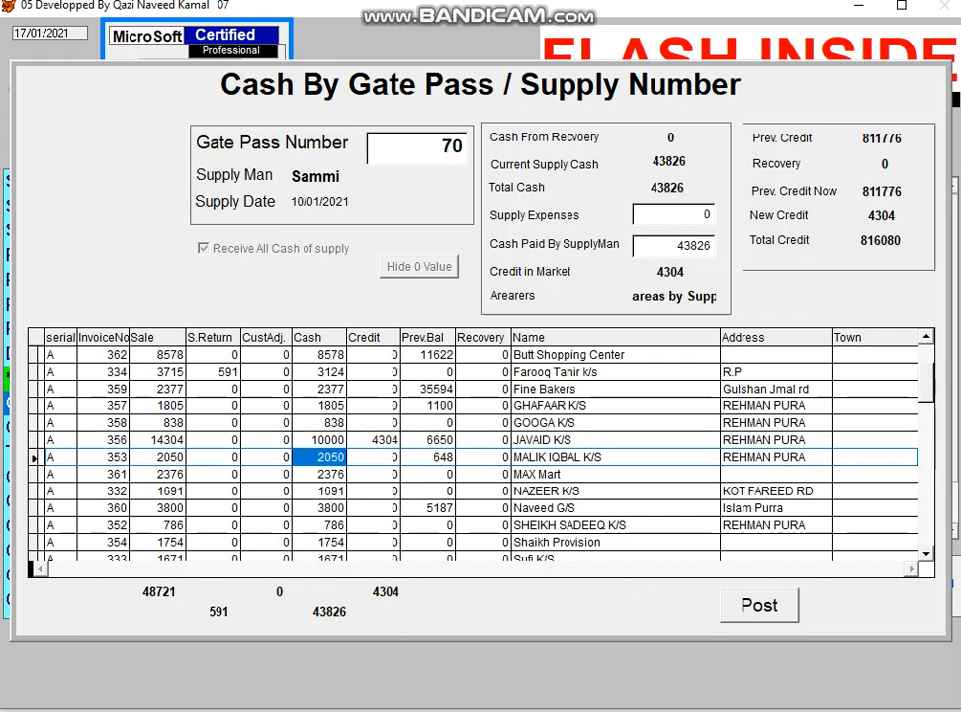
- Set the cash received from MAX Mart to 0 so its whole sale goes on credit
key(Down)
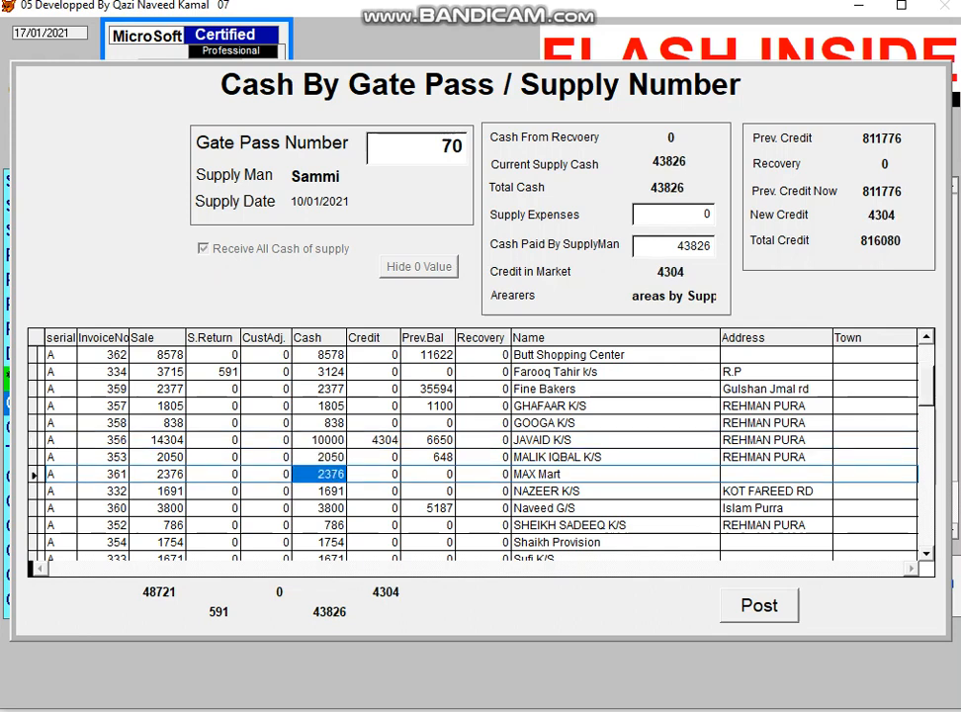
key(Right)
key(Left)
text(0)
key(Return)
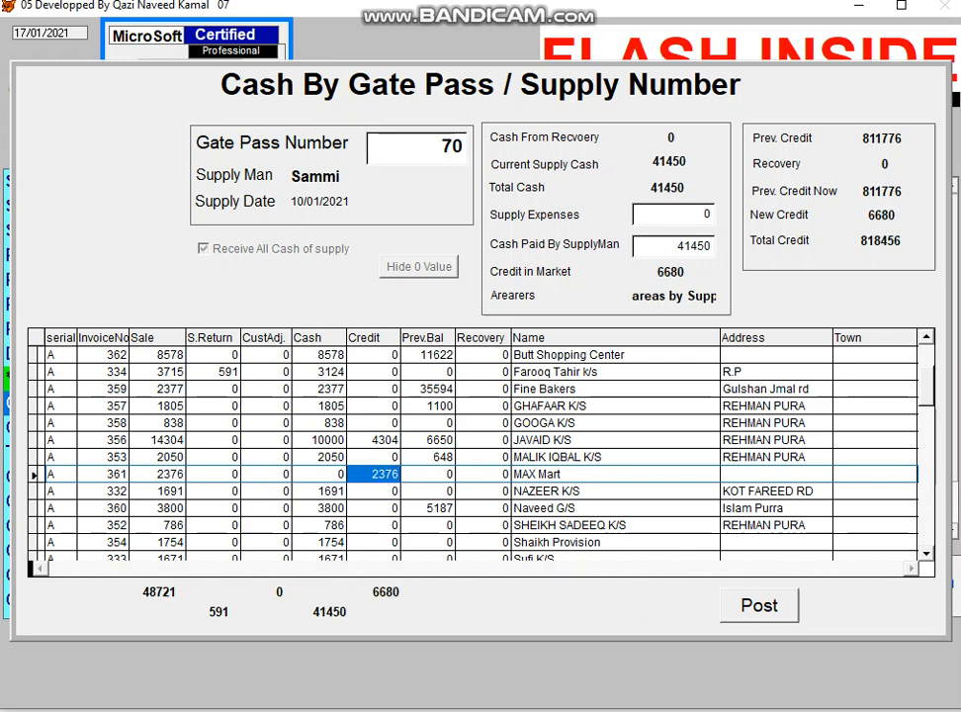
- Review the cash, credit and previous balance entries through the customer list of gate pass 70
key(Left)
key(Down)
key(Down)
key(Down)
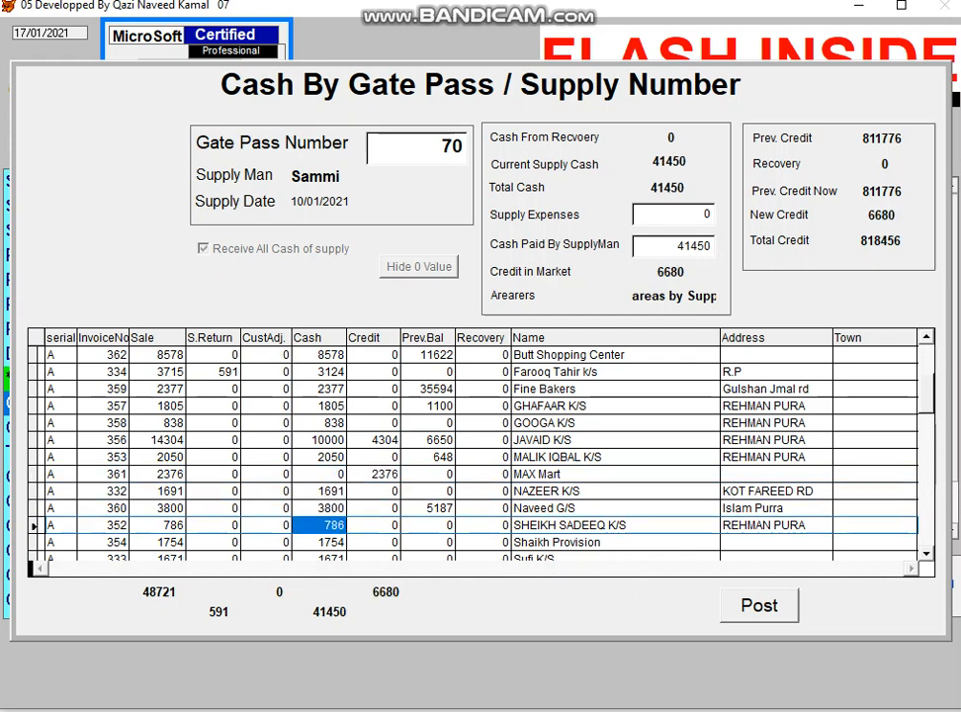
key(Down)
key(Down)
key(Down)
key(Down)
key(Down)
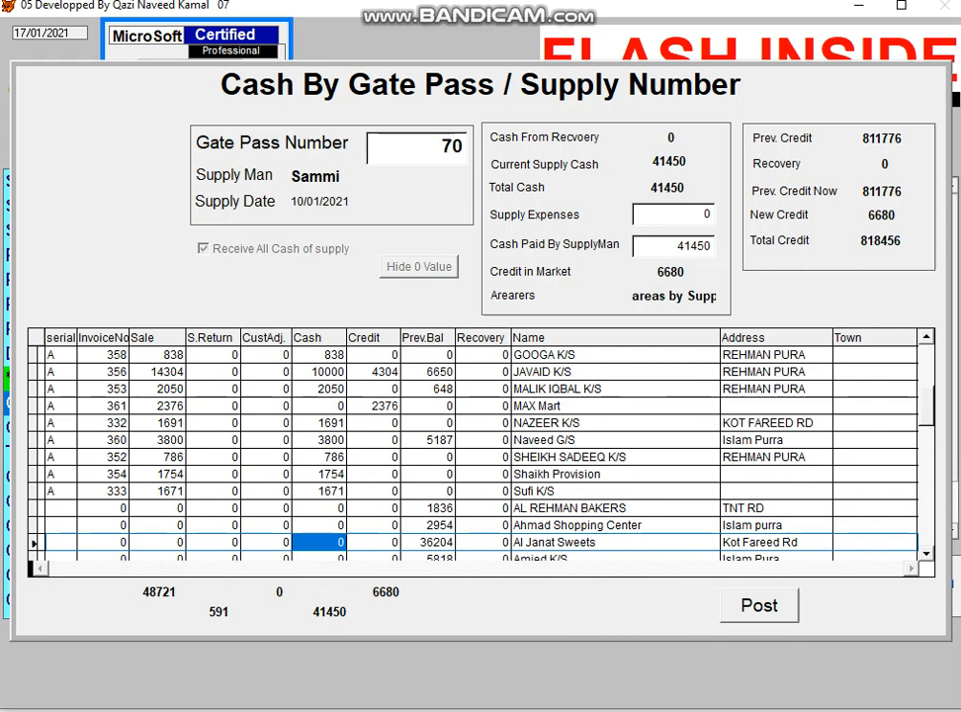
key(Up)
key(Up)
key(Up)
key(Up)
key(Up)
key(Up)
key(Up)
key(Up)
key(Up)
key(Up)
key(Up)
key(Up)
key(Up)
key(Up)
key(Up)
key(Up)
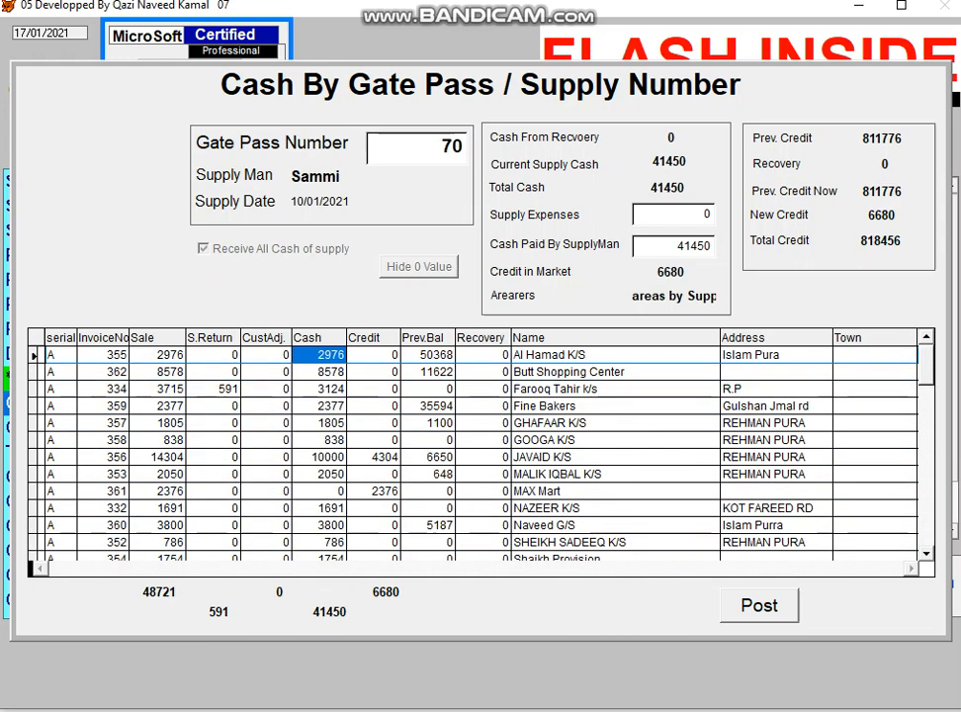
key(Down)
key(Down)
key(Down)
key(Down)
key(Down)
key(Down)
key(Down)
key(Down)
key(Down)
key(Down)
key(Down)
key(Down)
key(Down)
key(Down)
key(Down)
key(Down)
key(Down)
key(Down)
key(Down)
key(Down)
key(Down)
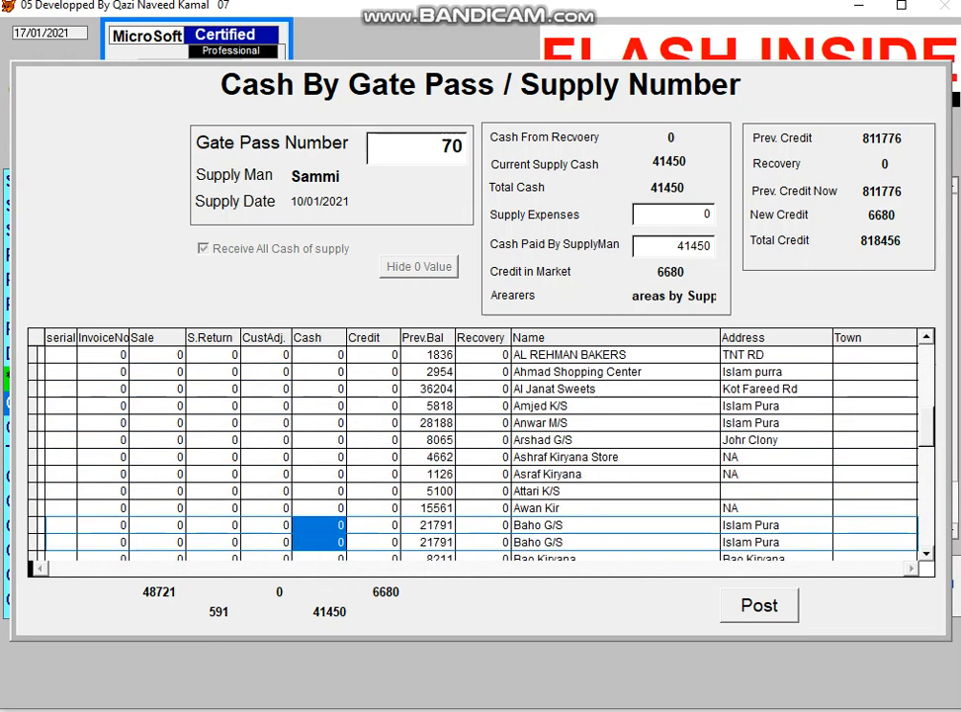
key(Up)
key(Up)
key(Up)
key(Up)
key(Up)
key(Up)
key(Up)
key(Up)
key(Up)
key(Up)
key(Up)
key(Up)
key(Up)
key(Up)
key(Up)
key(Up)
key(Up)
key(Up)
key(Up)
key(Up)
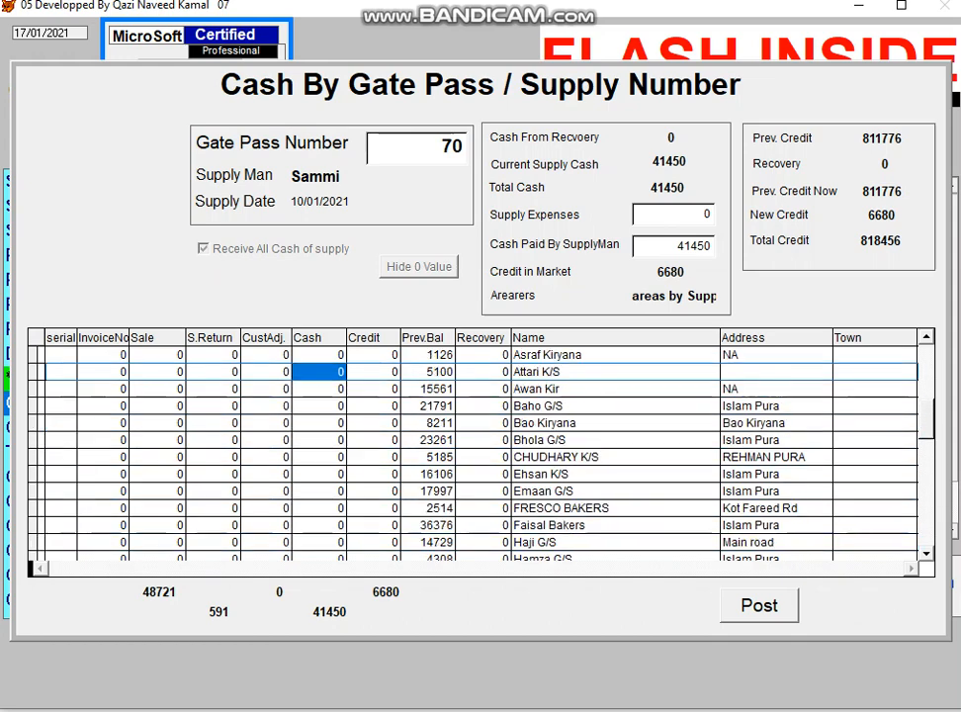
key(Up)
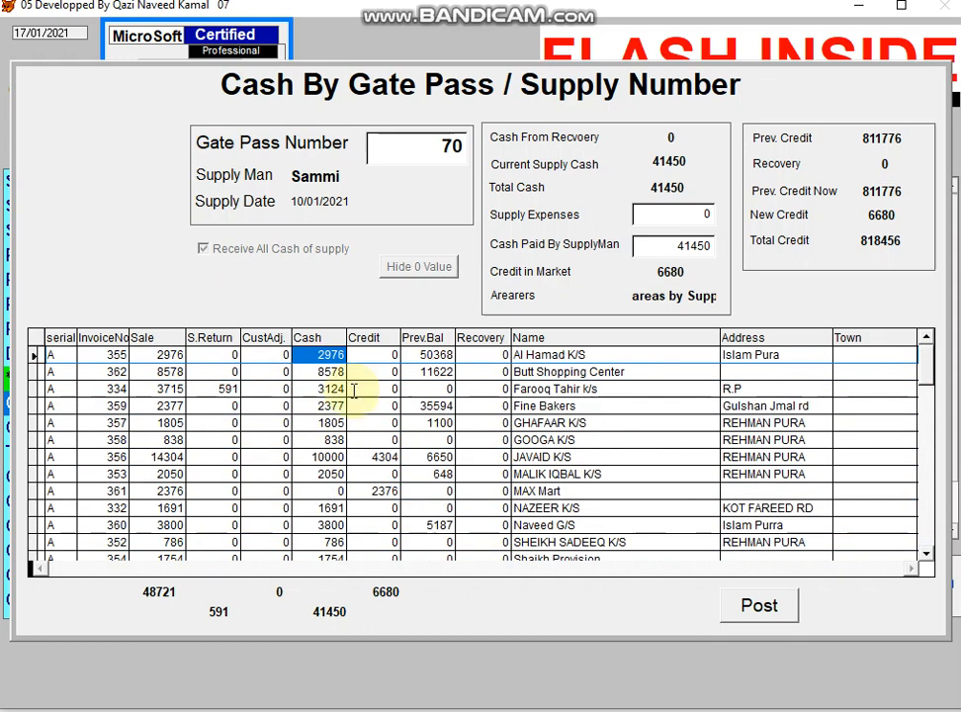
- Hide the zero-value customers and review the cash amounts of the remaining invoice rows
click(419, 269)
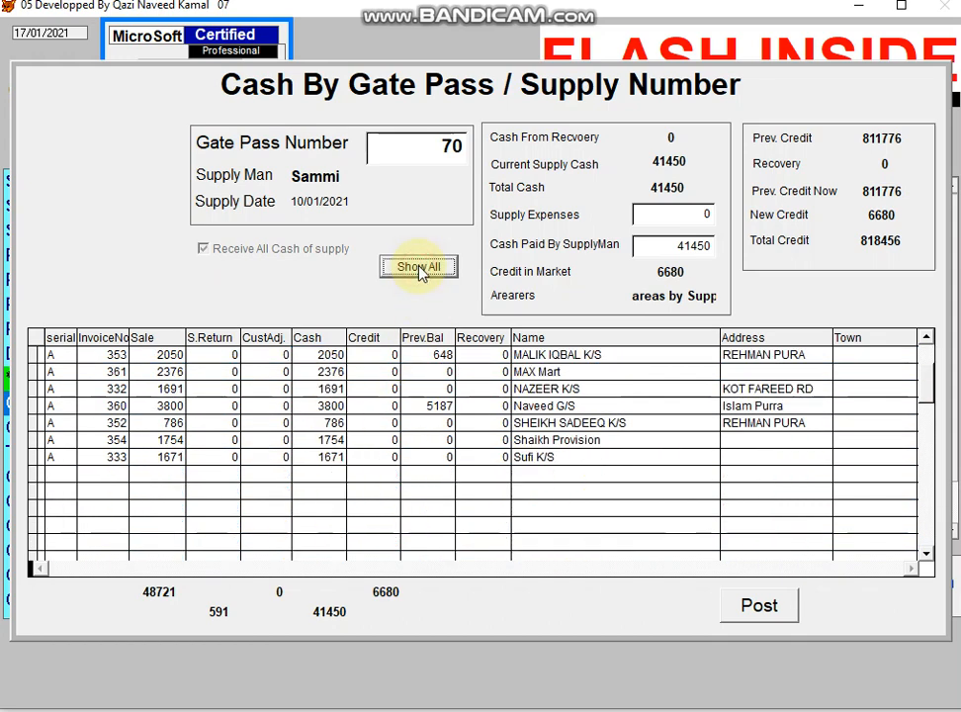
drag(930, 391, 936, 346)
click(929, 337)
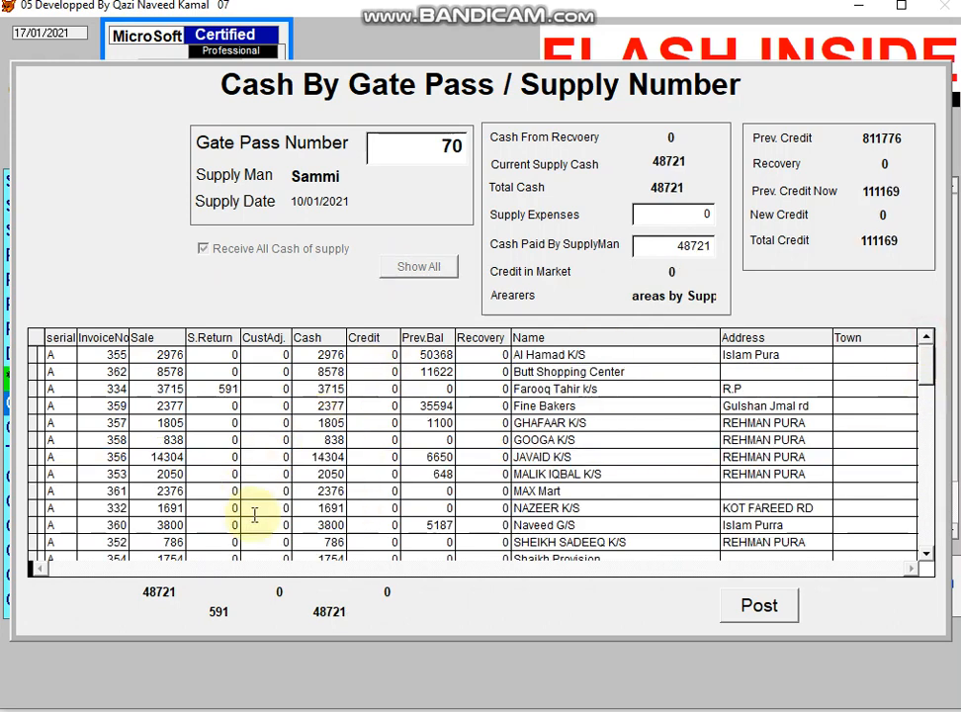
click(265, 508)
scroll(265, 508, up, 2)
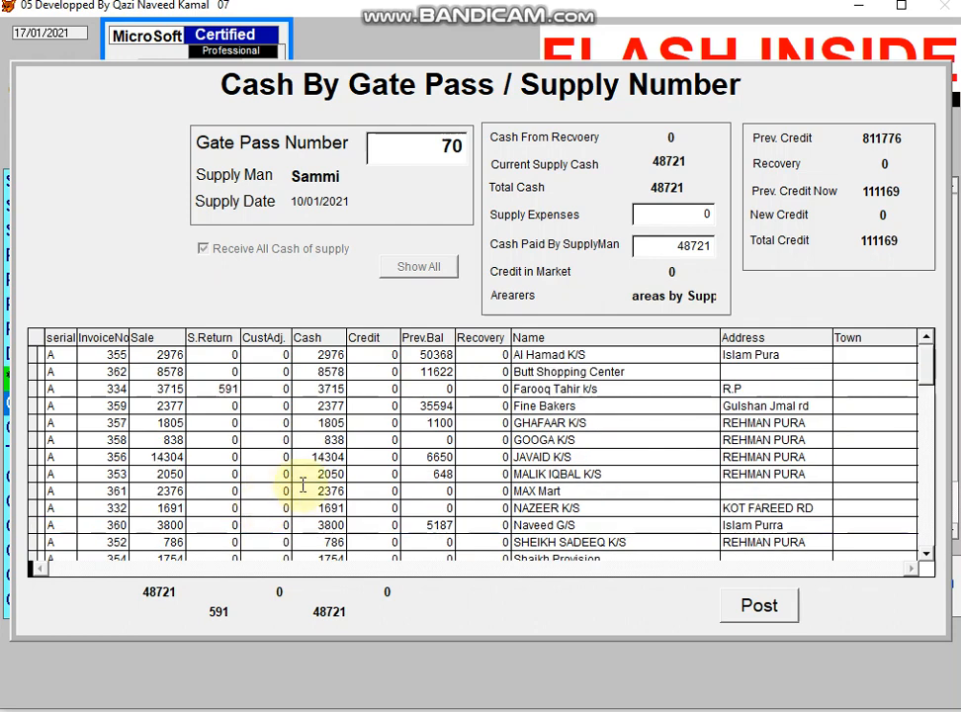
scroll(326, 419, down, 2)
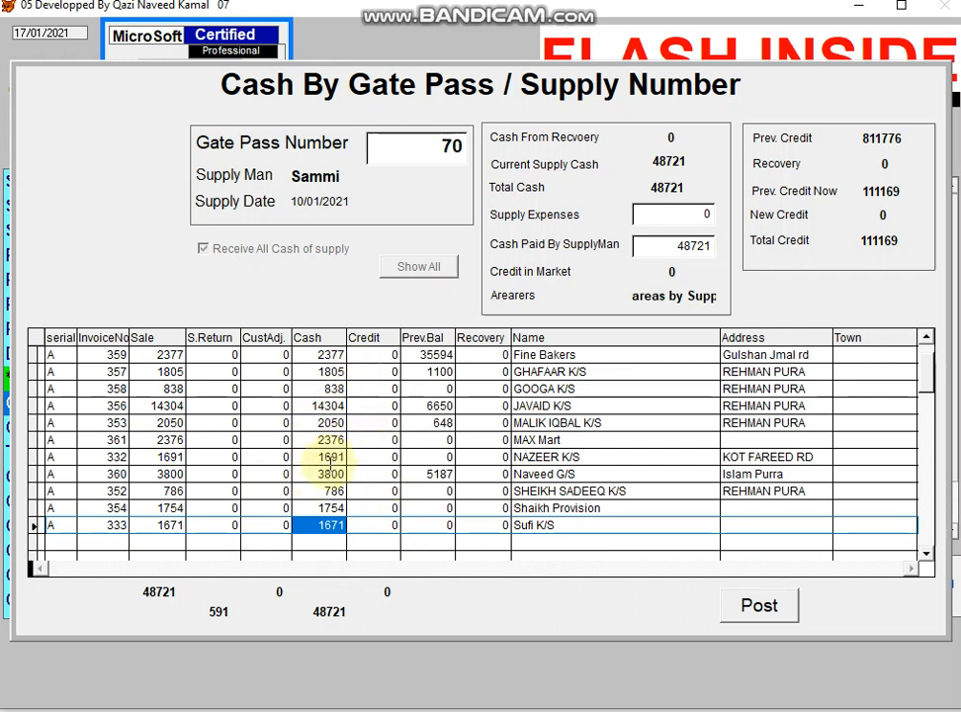
- Show all customers of gate pass 70 again and go to the credit entry of MAX Mart
click(428, 271)
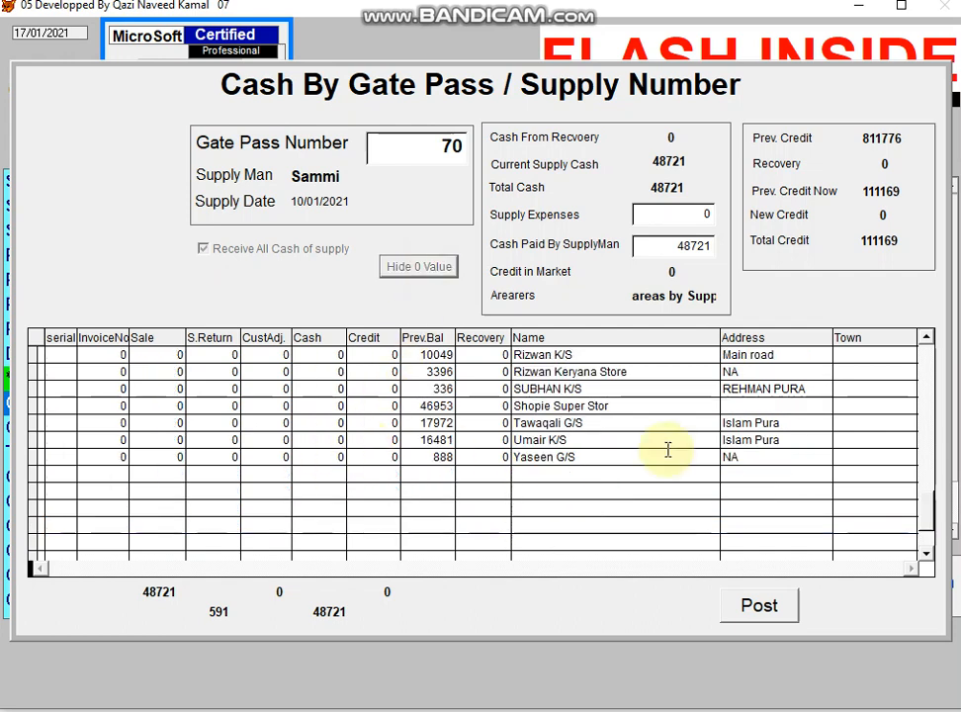
click(933, 514)
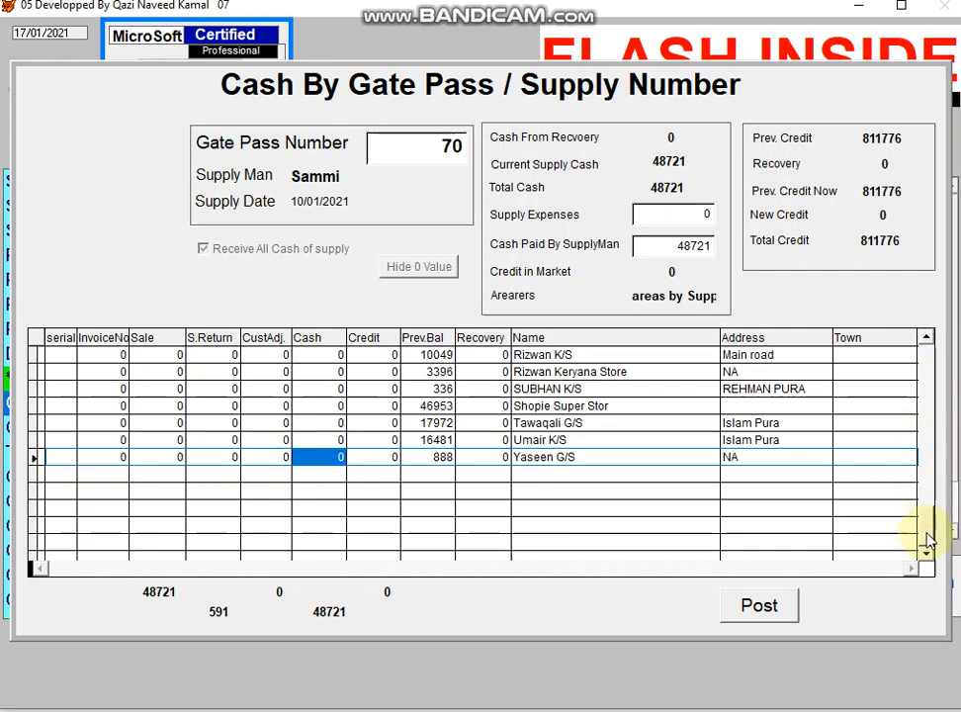
drag(925, 530, 925, 363)
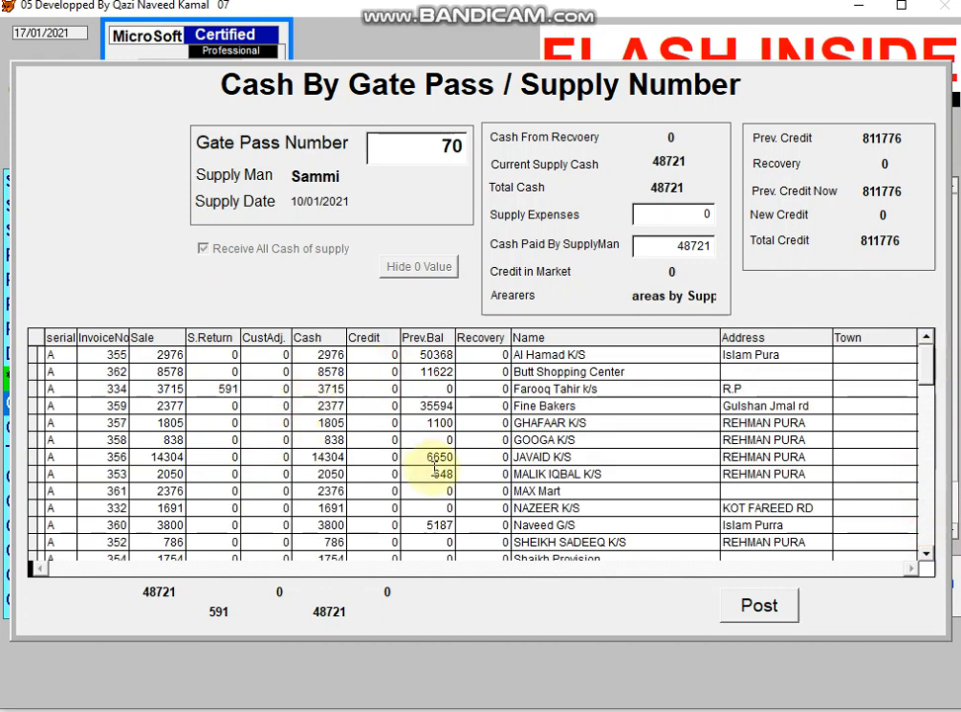
click(359, 492)
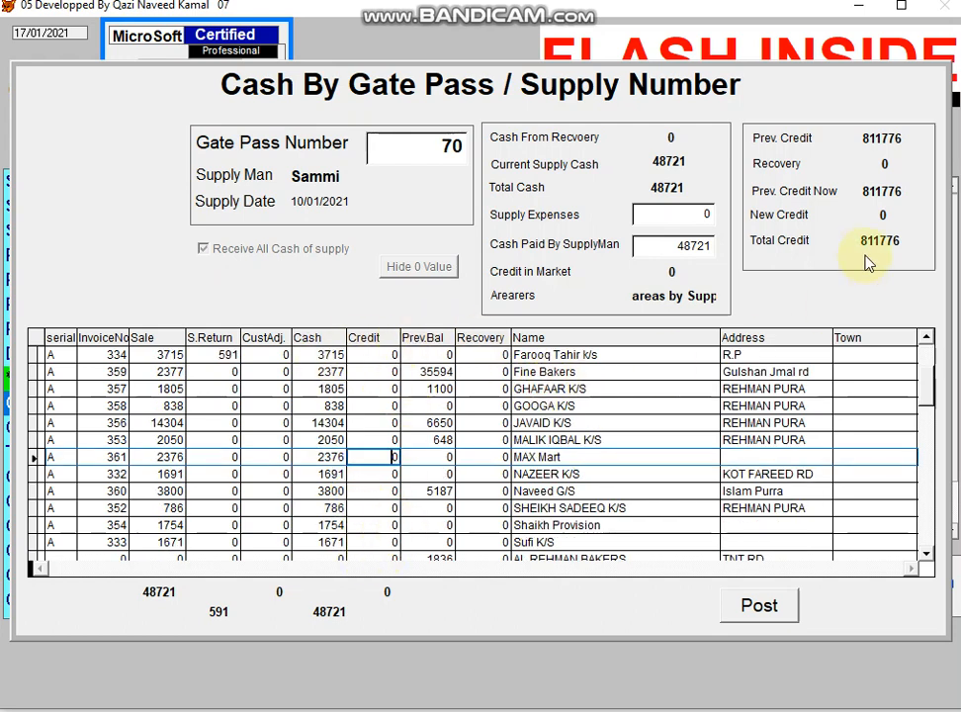
- Post the cash entries of gate pass 70, examine the resulting report and close its preview
click(761, 608)
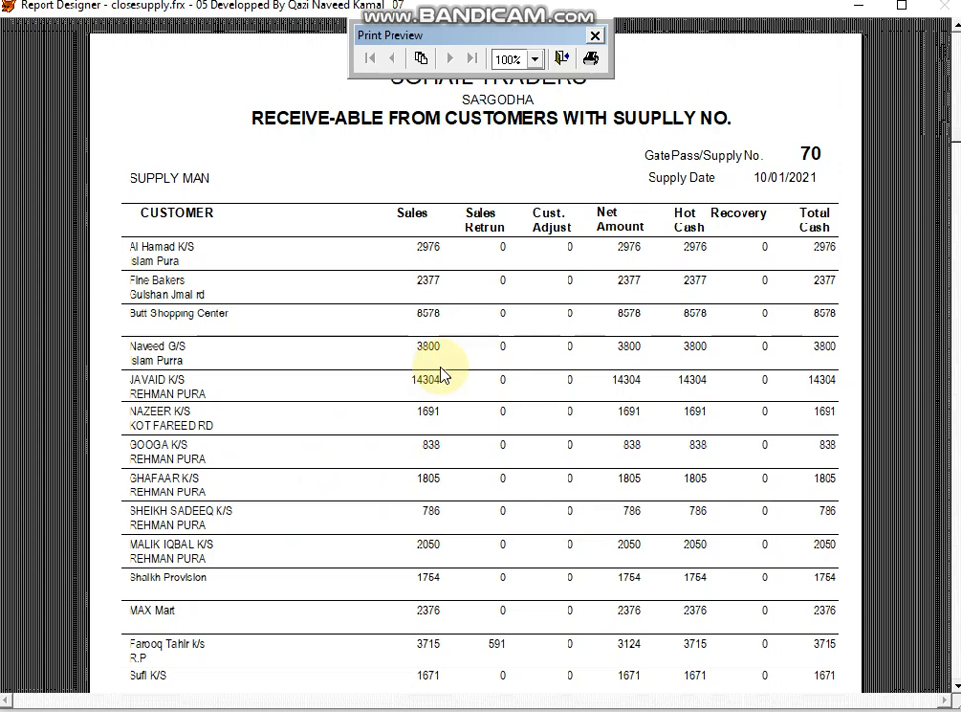
click(446, 328)
key(Escape)
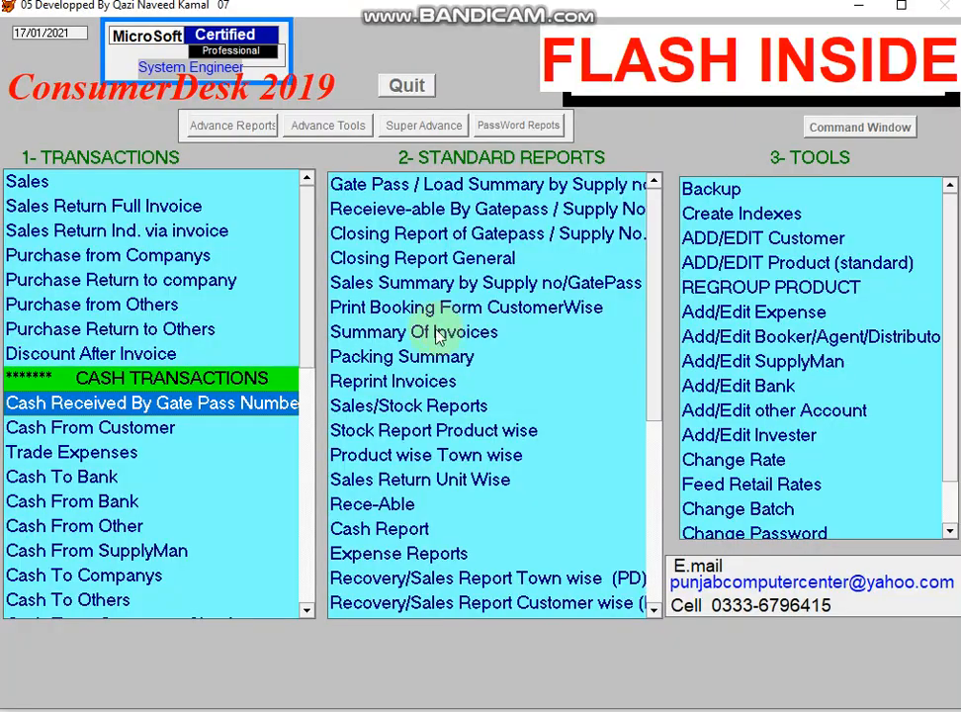
- Select the Cash From Customer transaction
click(196, 435)
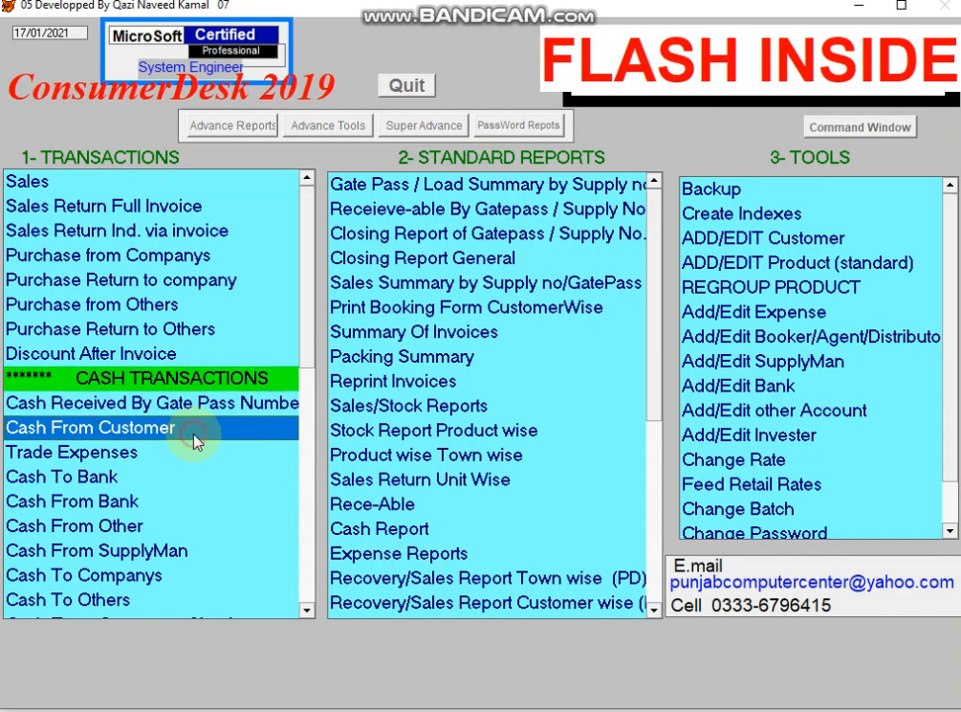